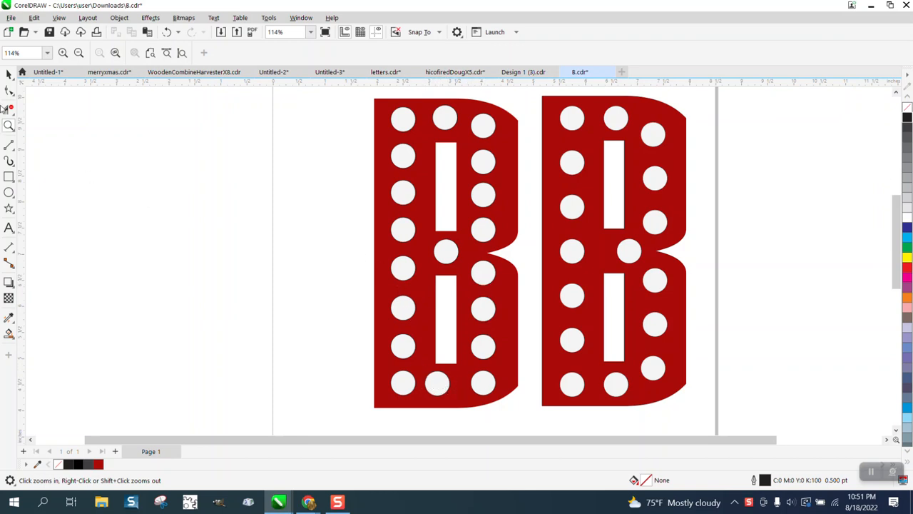
# Move the first red letter B about 3.4 inches left, off its circles.
pyautogui.click(9, 75)
pyautogui.click(389, 136)
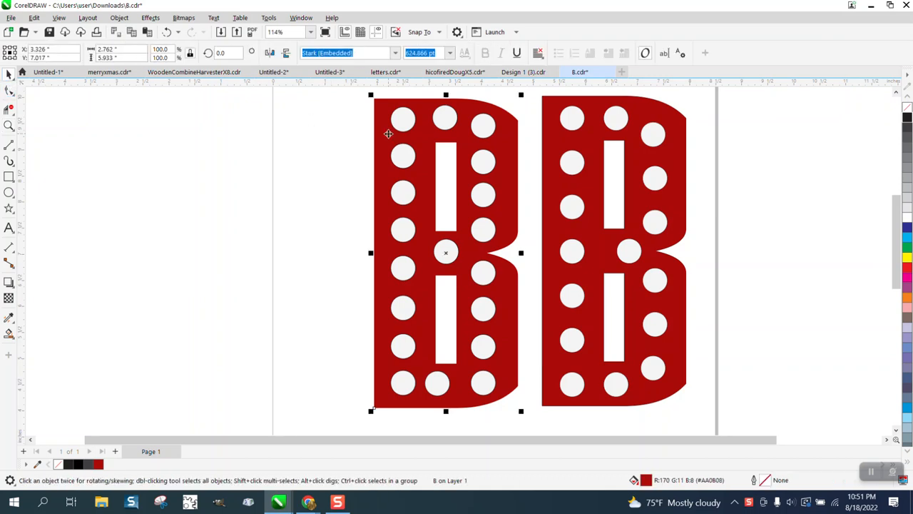
pyautogui.press('Left')
pyautogui.press('Left')
pyautogui.press('Left')
pyautogui.press('Left')
pyautogui.press('Left')
pyautogui.press('Left')
pyautogui.press('Left')
pyautogui.press('Left')
pyautogui.press('Left')
pyautogui.press('Left')
pyautogui.press('Left')
pyautogui.press('Left')
pyautogui.press('Left')
pyautogui.press('Left')
pyautogui.press('Left')
pyautogui.press('Left')
pyautogui.press('Left')
pyautogui.press('Left')
pyautogui.press('Left')
pyautogui.press('Left')
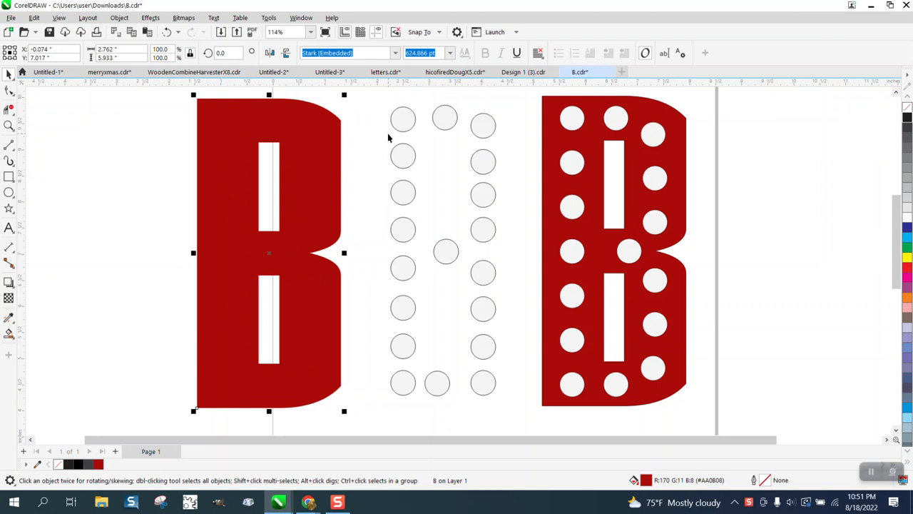
# Try to align the bottom three loose circles by their top and left edges, and undo the alignment.
pyautogui.click(444, 382)
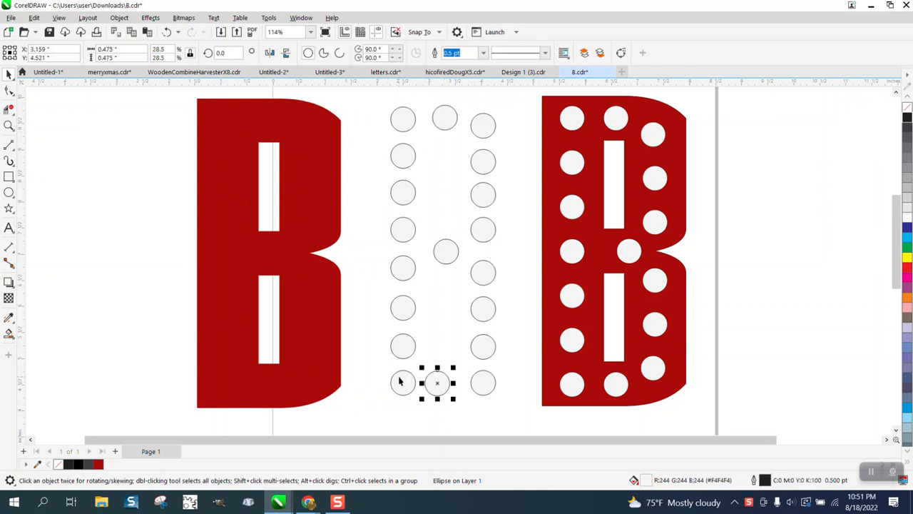
pyautogui.moveTo(383, 368); pyautogui.dragTo(507, 400)
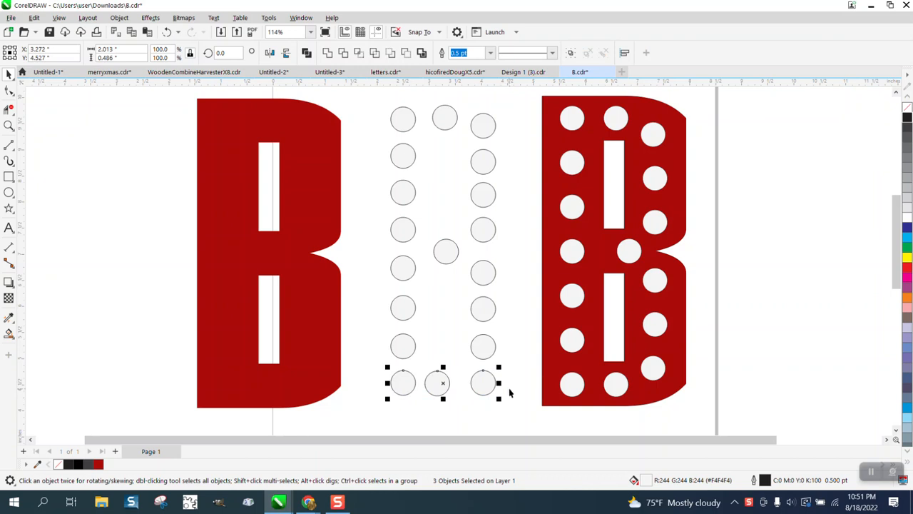
pyautogui.press('t')
pyautogui.press('l')
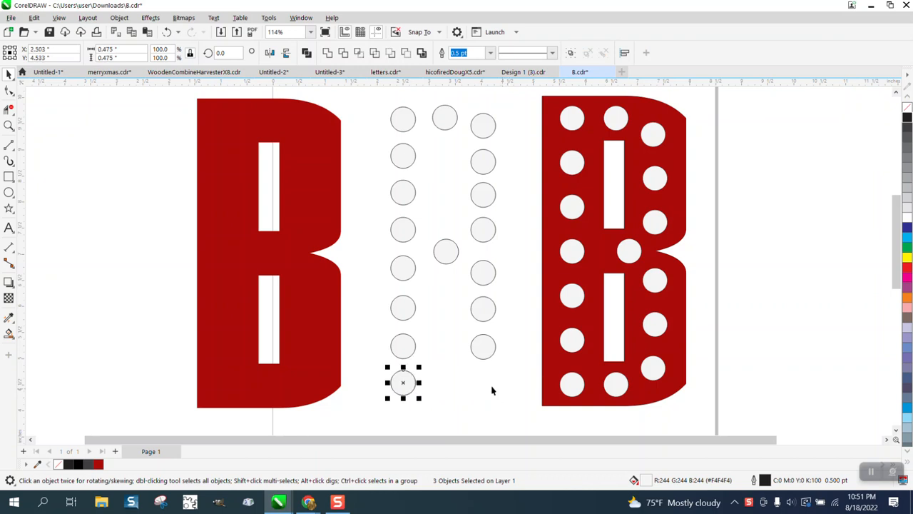
pyautogui.click(166, 31)
pyautogui.click(166, 32)
# Delete the middle circle in the bottom row of loose circles.
pyautogui.moveTo(378, 368); pyautogui.dragTo(509, 403)
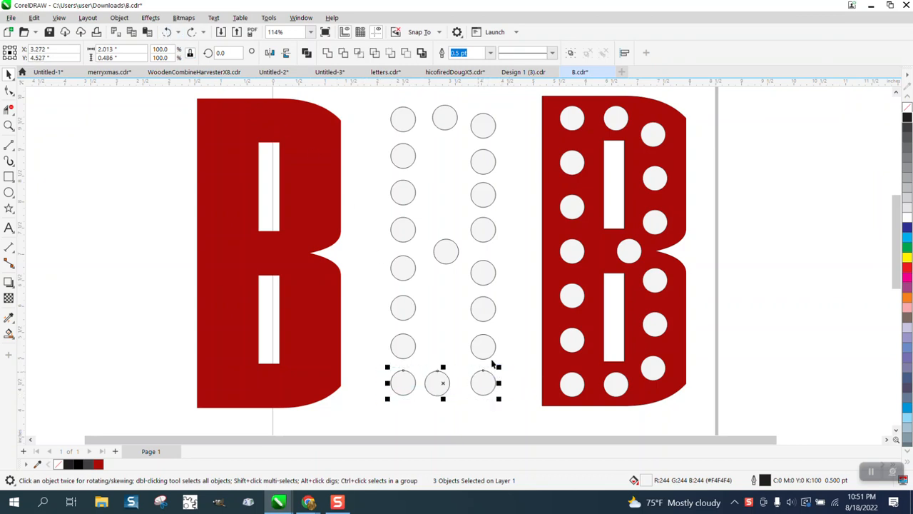
pyautogui.click(449, 378)
pyautogui.click(445, 379)
pyautogui.press('Delete')
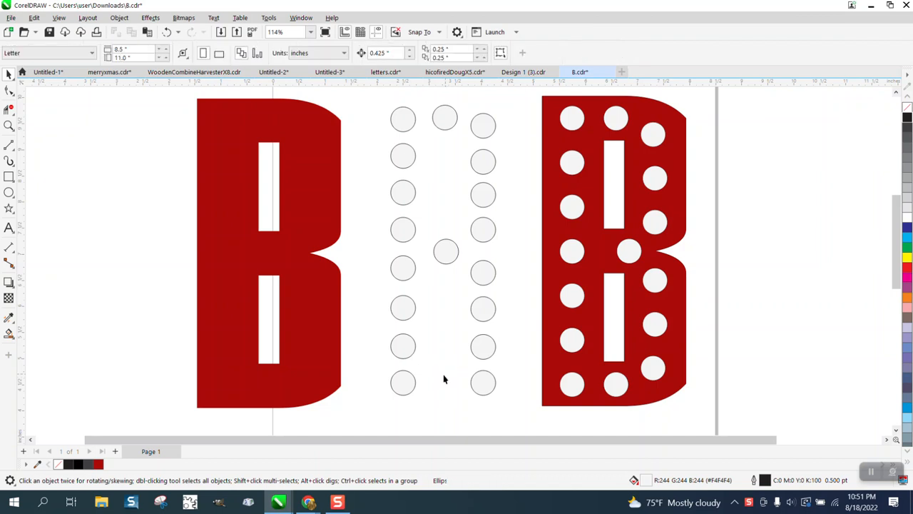
# Blend the two remaining bottom-row circles with 1 step to place a centred circle between them.
pyautogui.moveTo(382, 365); pyautogui.dragTo(509, 413)
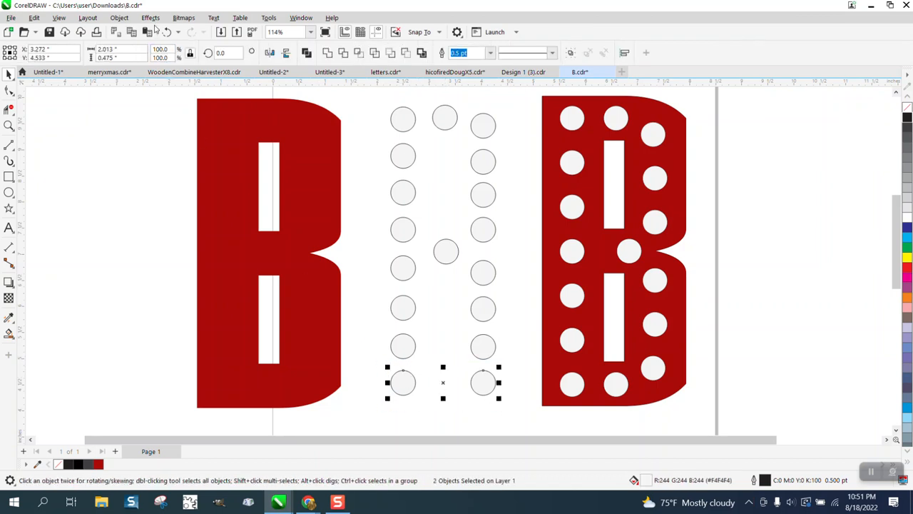
pyautogui.click(151, 18)
pyautogui.click(161, 261)
pyautogui.click(764, 104)
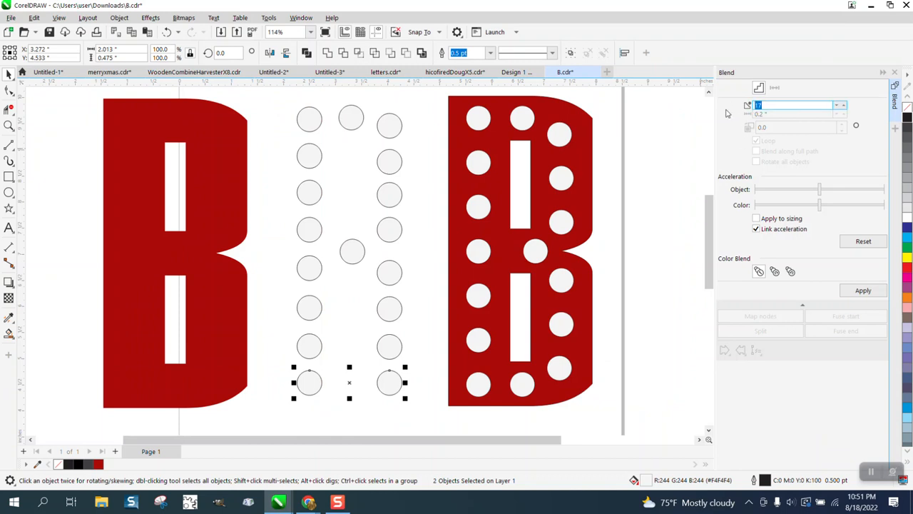
pyautogui.write('1')
pyautogui.click(863, 291)
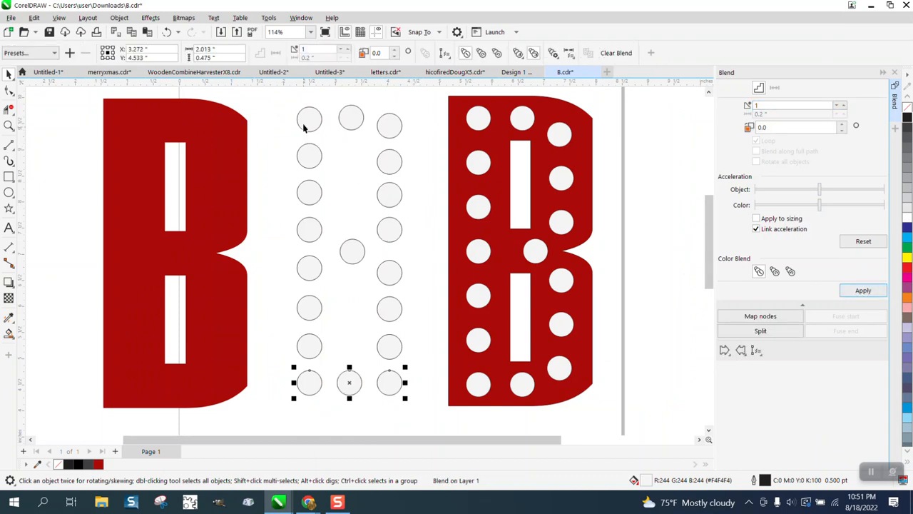
# Select all the loose circles and move them 3.4 inches left, back onto the first red B.
pyautogui.moveTo(284, 102); pyautogui.dragTo(430, 416)
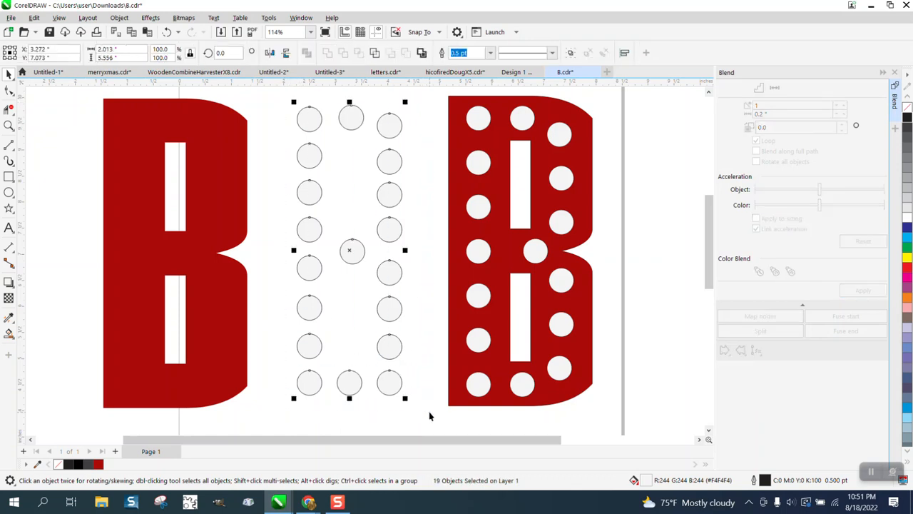
pyautogui.press('Left')
pyautogui.press('Left')
pyautogui.press('Left')
pyautogui.press('Left')
pyautogui.press('Left')
pyautogui.press('Left')
pyautogui.press('Left')
pyautogui.press('Left')
pyautogui.press('Left')
pyautogui.press('Left')
pyautogui.press('Left')
pyautogui.press('Left')
pyautogui.press('Left')
pyautogui.press('Left')
pyautogui.press('Left')
pyautogui.press('Left')
pyautogui.press('Left')
pyautogui.press('Left')
pyautogui.press('Left')
pyautogui.press('Left')
pyautogui.press('Left')
pyautogui.press('Left')
pyautogui.press('Left')
pyautogui.press('Left')
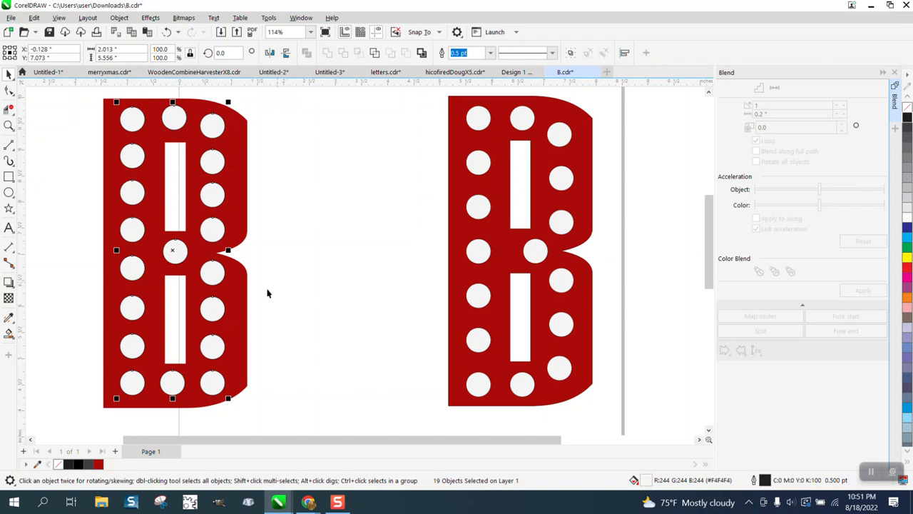
pyautogui.click(285, 277)
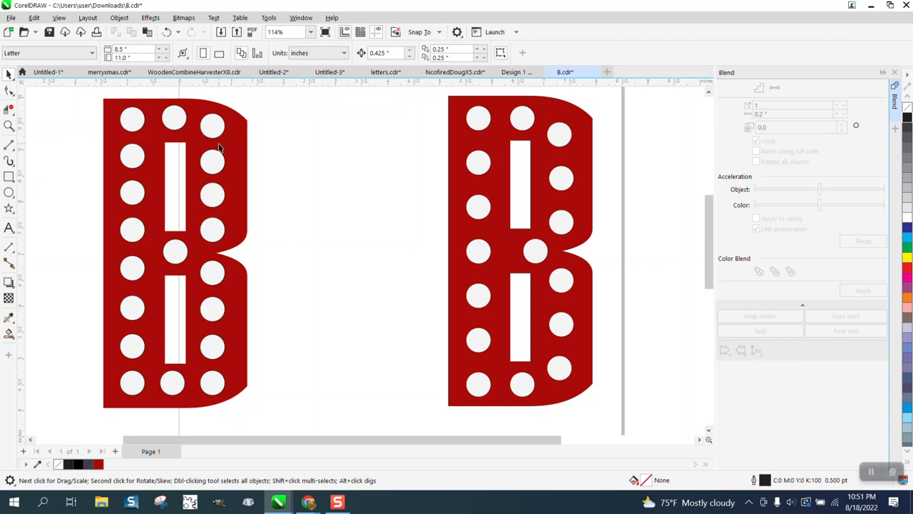
# Set the nudge distance to 0.01 inches and both duplicate distances to 0.
pyautogui.moveTo(248, 111); pyautogui.dragTo(198, 259)
pyautogui.click(282, 220)
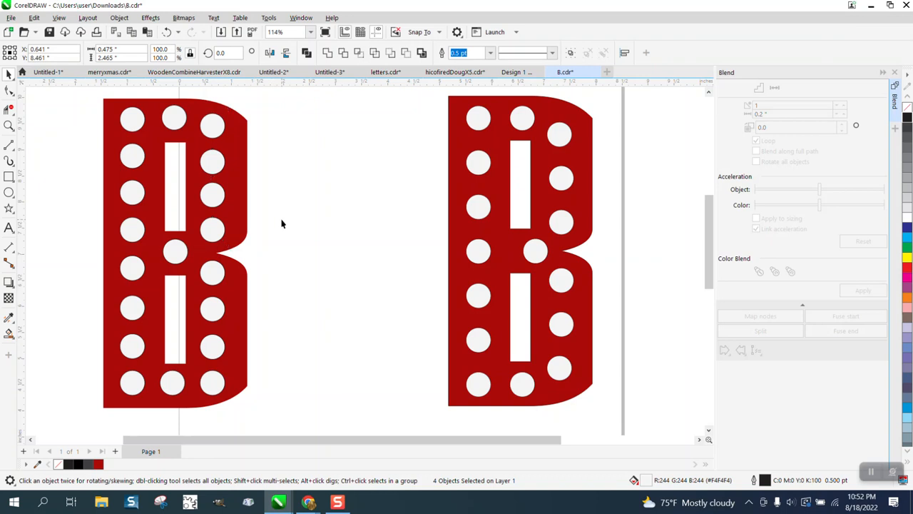
pyautogui.click(390, 53)
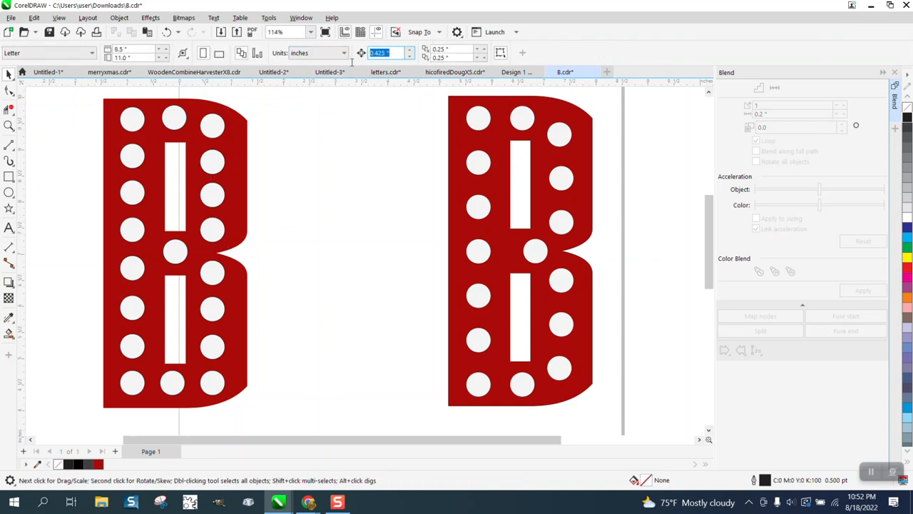
pyautogui.write('.01')
pyautogui.click(446, 49)
pyautogui.write('0')
pyautogui.press('Tab')
pyautogui.write('0')
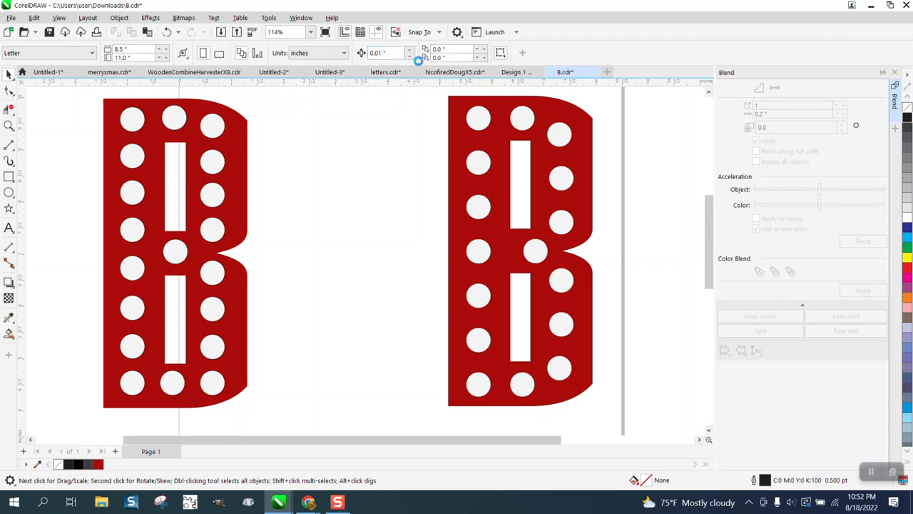
pyautogui.press('Return')
# Nudge the right column of circles on the first B 0.07 inches to the right.
pyautogui.moveTo(183, 92); pyautogui.dragTo(244, 404)
pyautogui.press('Right')
pyautogui.press('Right')
pyautogui.press('Right')
pyautogui.press('Right')
pyautogui.press('Right')
pyautogui.press('Right')
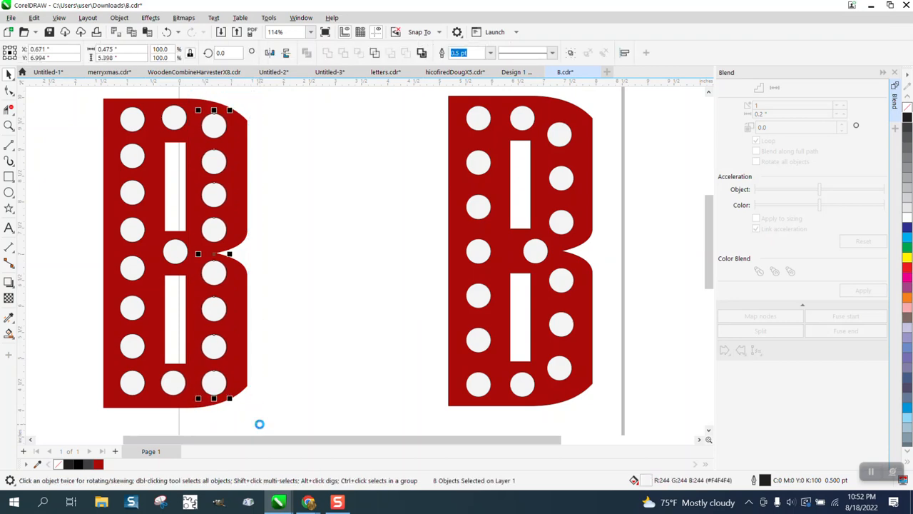
pyautogui.press('Right')
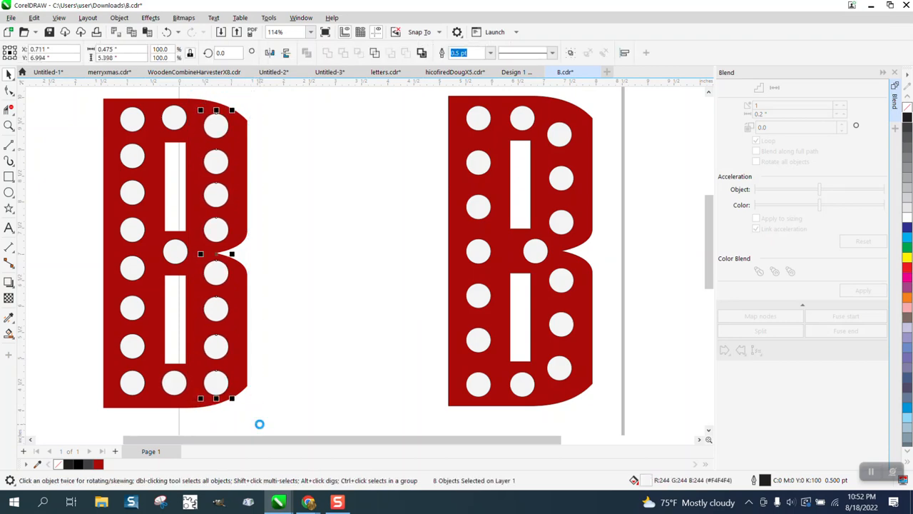
pyautogui.click(319, 314)
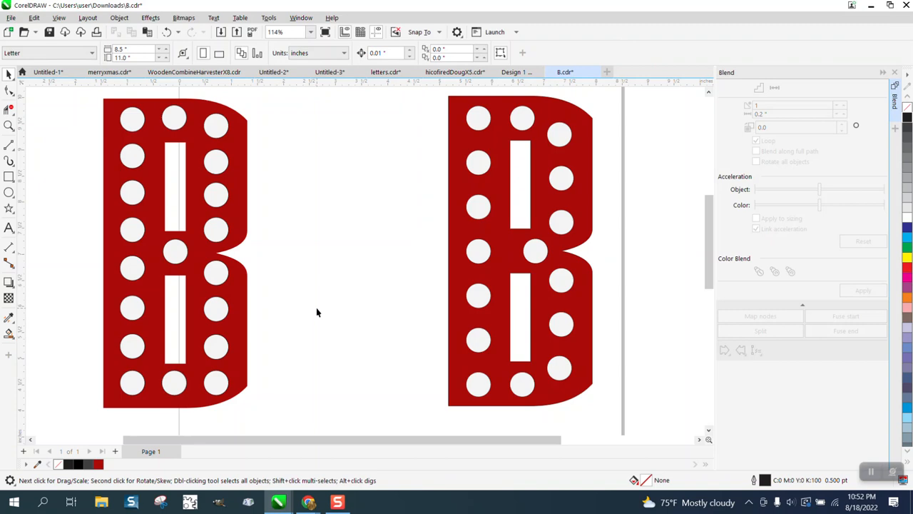
# Move the second letter's red shape right, off the outlined B and circles, to about 9.6 inches in X.
pyautogui.scroll(-1, 314, 312)
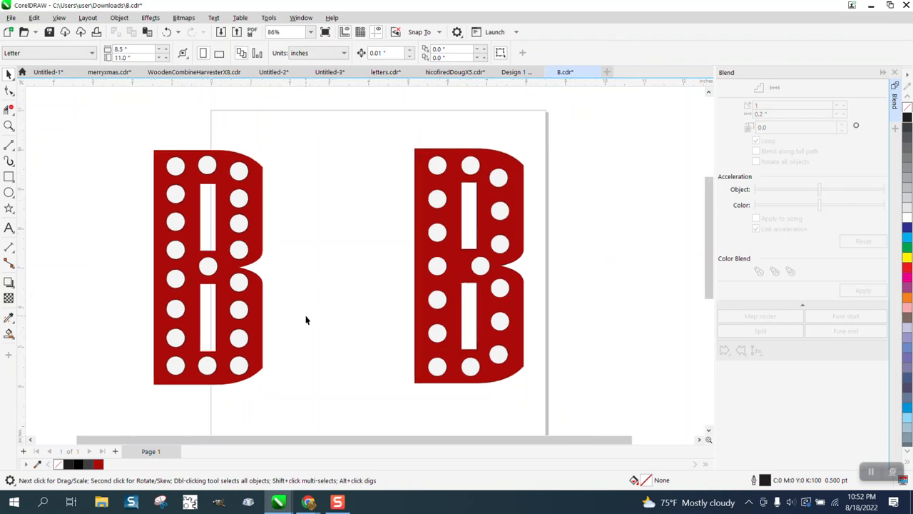
pyautogui.click(422, 193)
pyautogui.press('Right')
pyautogui.press('Right')
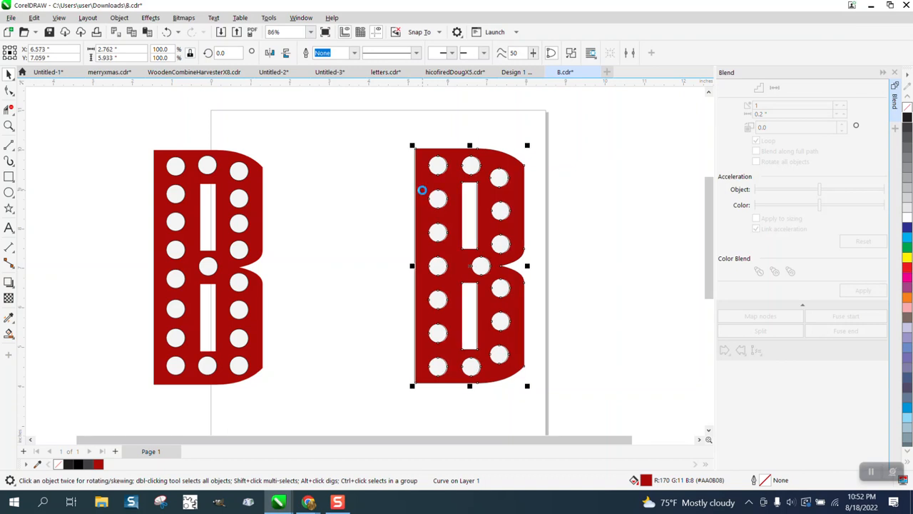
pyautogui.moveTo(467, 262); pyautogui.dragTo(585, 264)
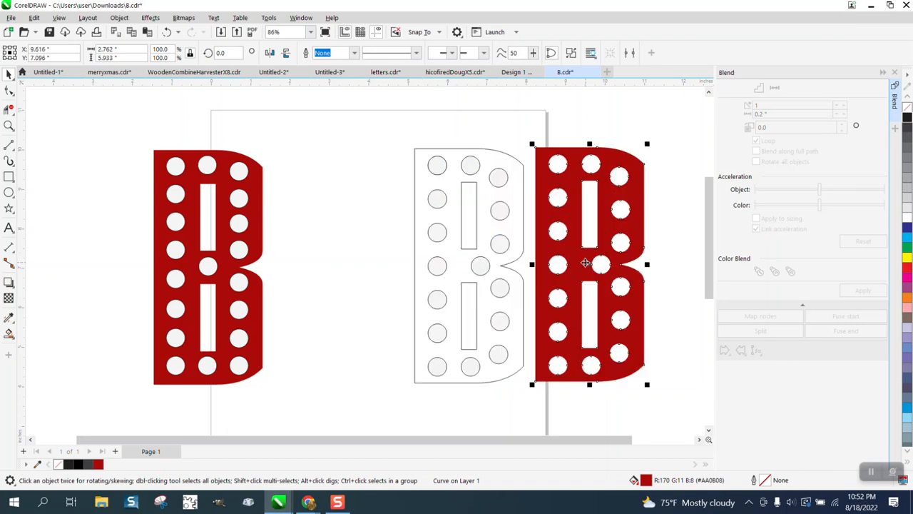
# Convert the outlined text letter B to curves and break the curve apart.
pyautogui.click(476, 216)
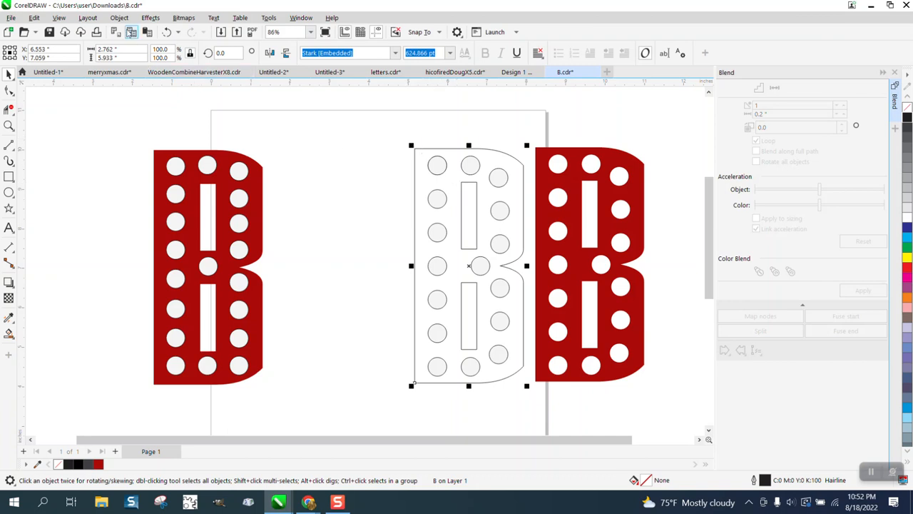
pyautogui.click(119, 17)
pyautogui.click(164, 303)
pyautogui.click(457, 278)
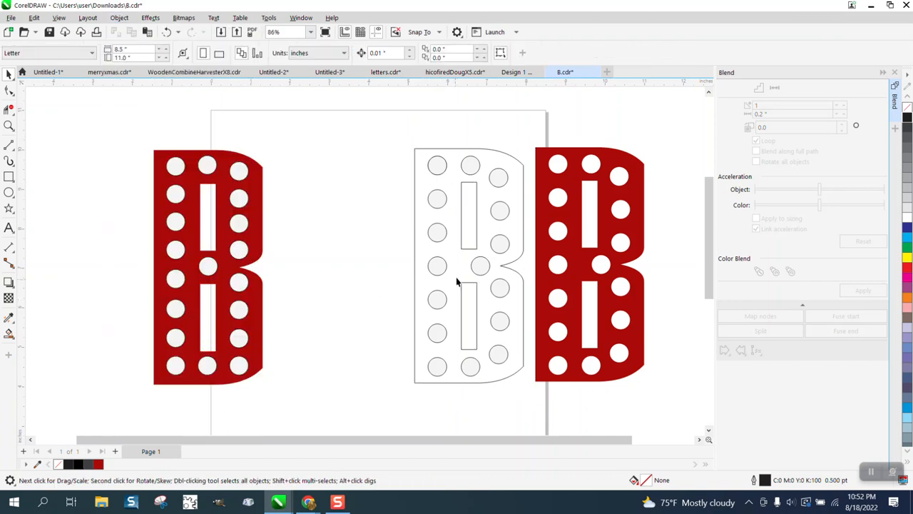
pyautogui.click(462, 242)
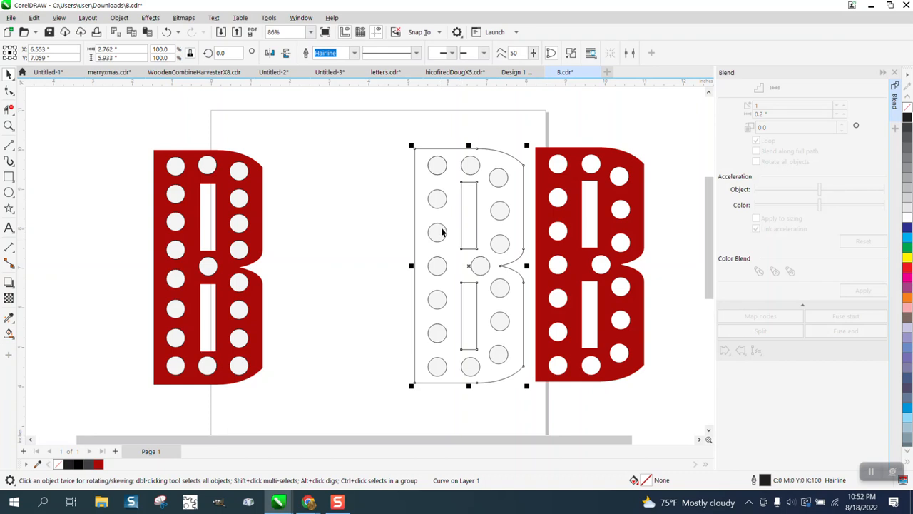
pyautogui.click(119, 18)
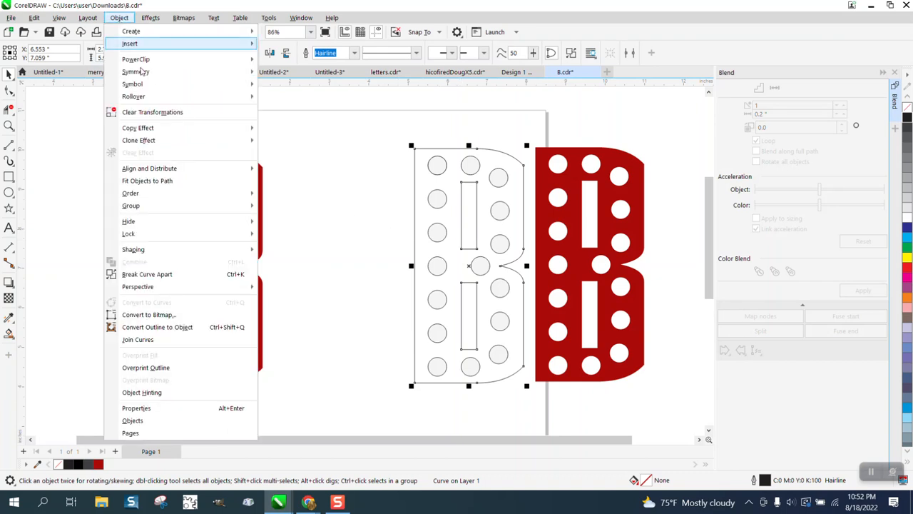
pyautogui.click(175, 278)
pyautogui.click(332, 278)
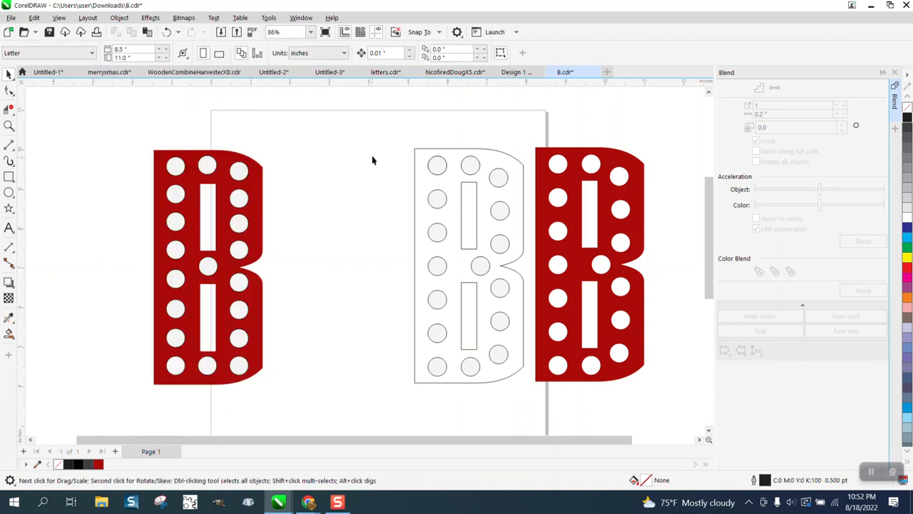
# Set the nudge distance to 3 inches and move the outlined B's upper inner rectangle left by that distance.
pyautogui.moveTo(392, 55); pyautogui.dragTo(357, 55)
pyautogui.click(426, 149)
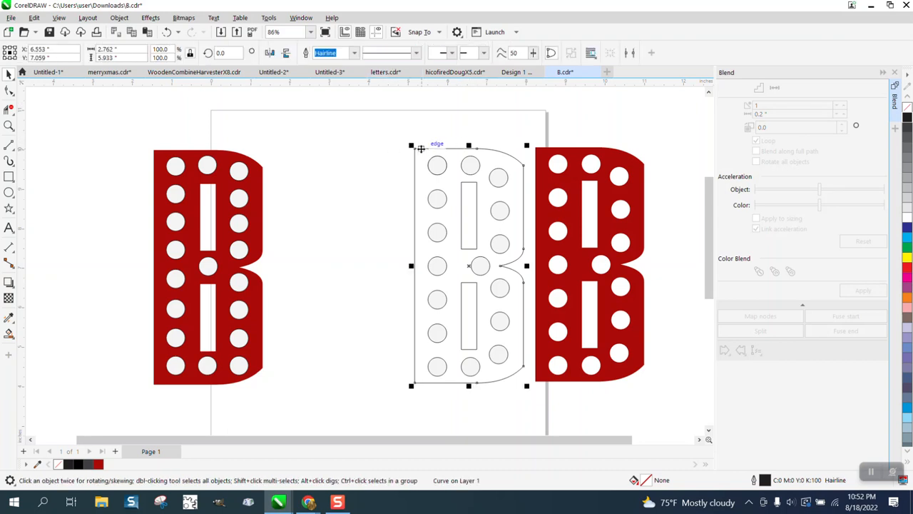
pyautogui.click(350, 146)
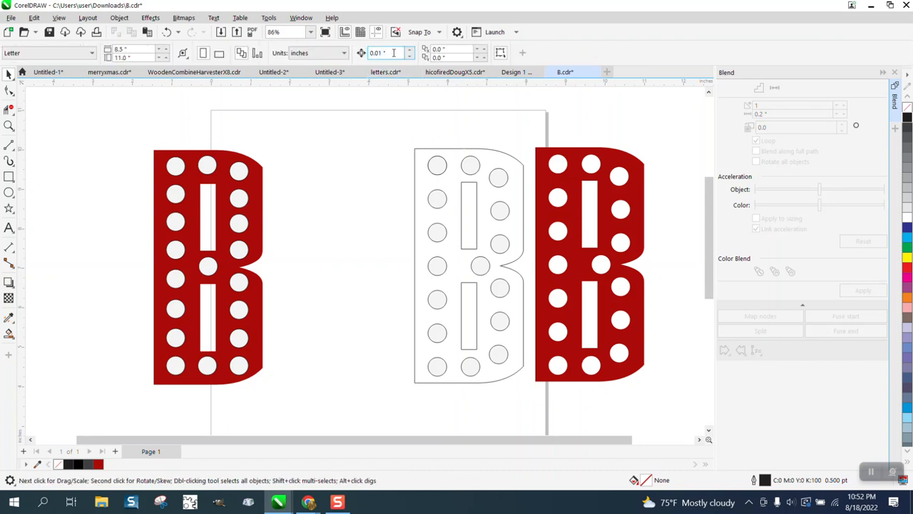
pyautogui.moveTo(389, 55); pyautogui.dragTo(350, 62)
pyautogui.write('3')
pyautogui.click(469, 200)
pyautogui.press('Left')
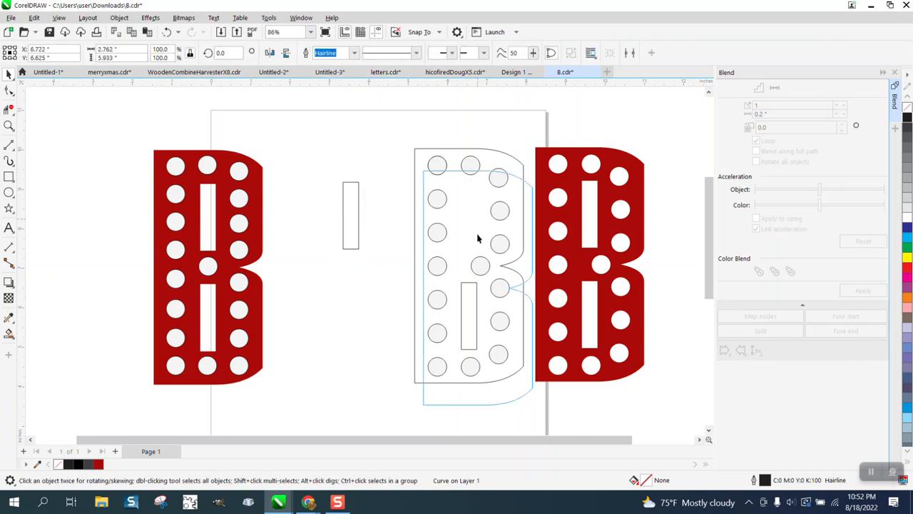
# Try to move the lower inner rectangle left, and undo the unintended moves of the outer B outline.
pyautogui.click(472, 296)
pyautogui.click(167, 32)
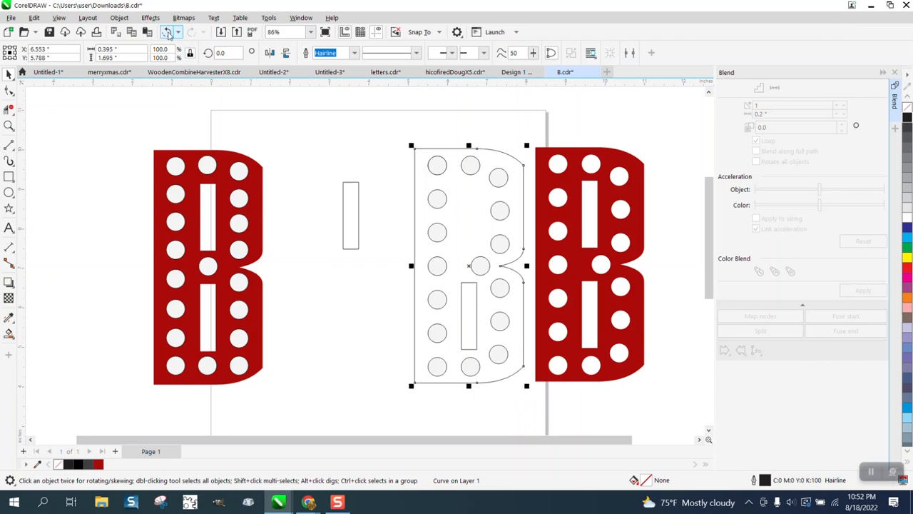
pyautogui.press('Left')
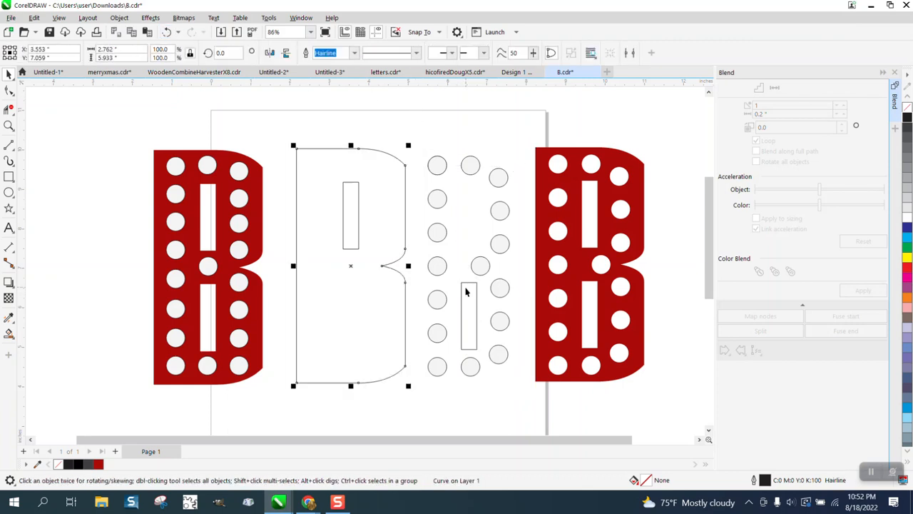
pyautogui.click(166, 33)
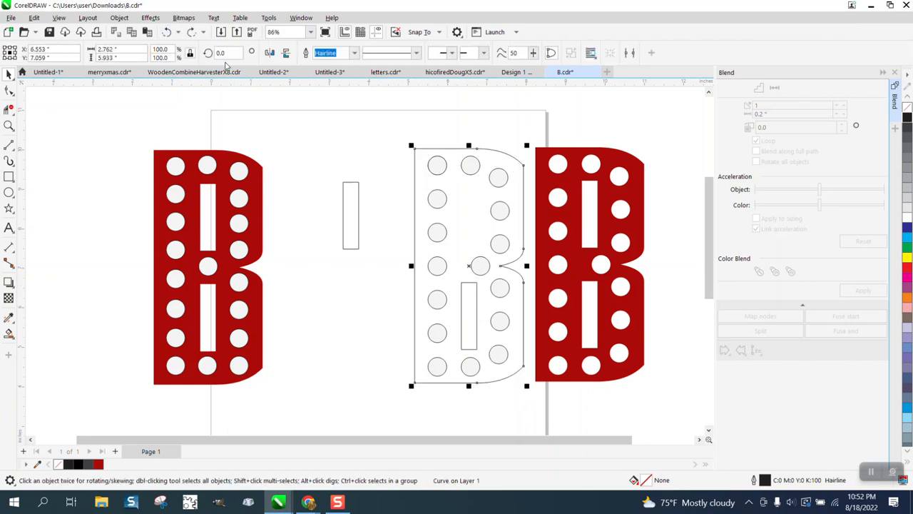
# Move the outlined B's lower inner rectangle 3 inches left, out of the letter.
pyautogui.click(477, 313)
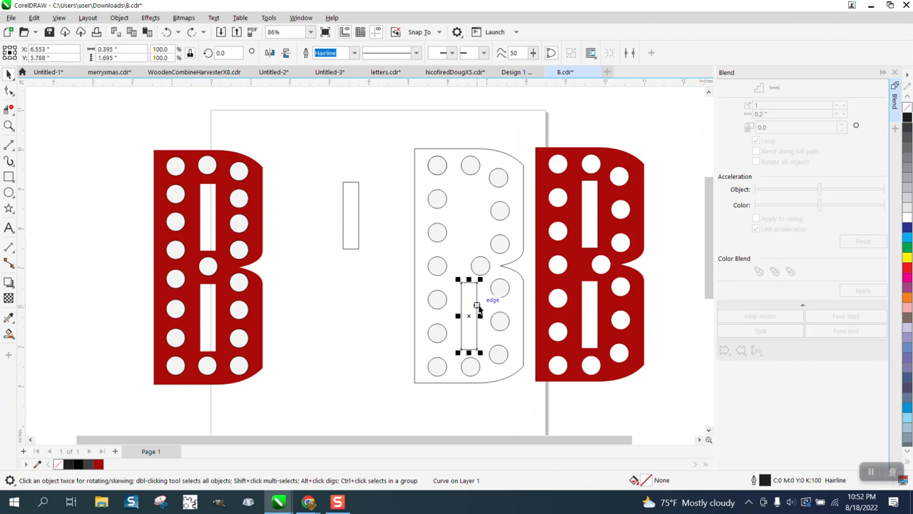
pyautogui.press('Left')
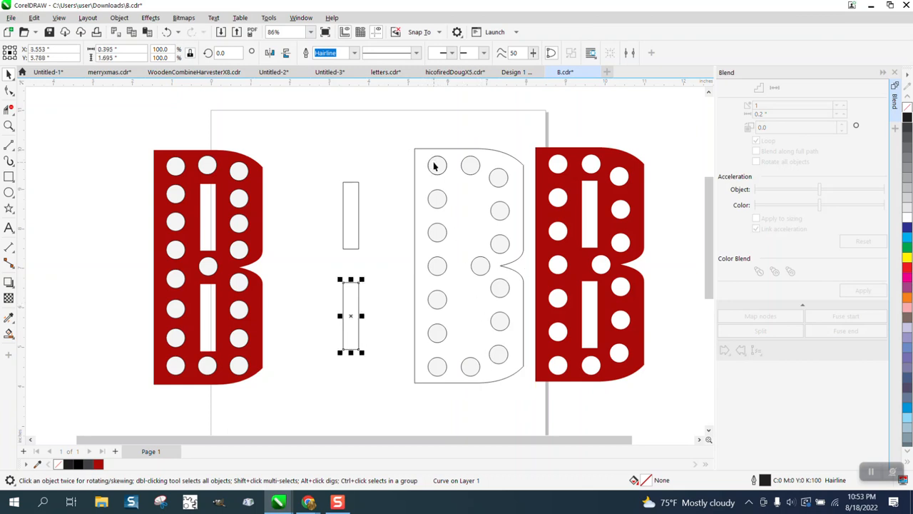
# Place two circles from the outlined B's upper-left corner above the letter and delete the remaining circles inside it.
pyautogui.moveTo(434, 166); pyautogui.dragTo(394, 119)
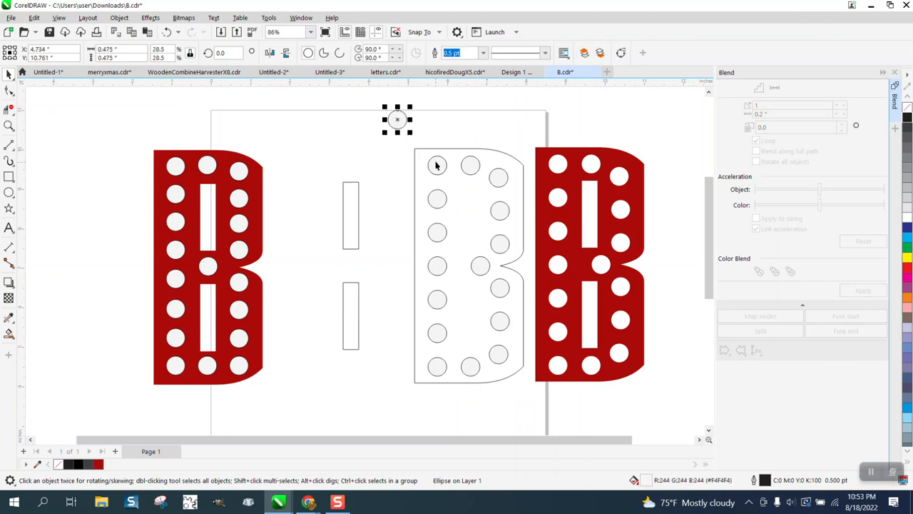
pyautogui.moveTo(437, 166); pyautogui.dragTo(521, 385)
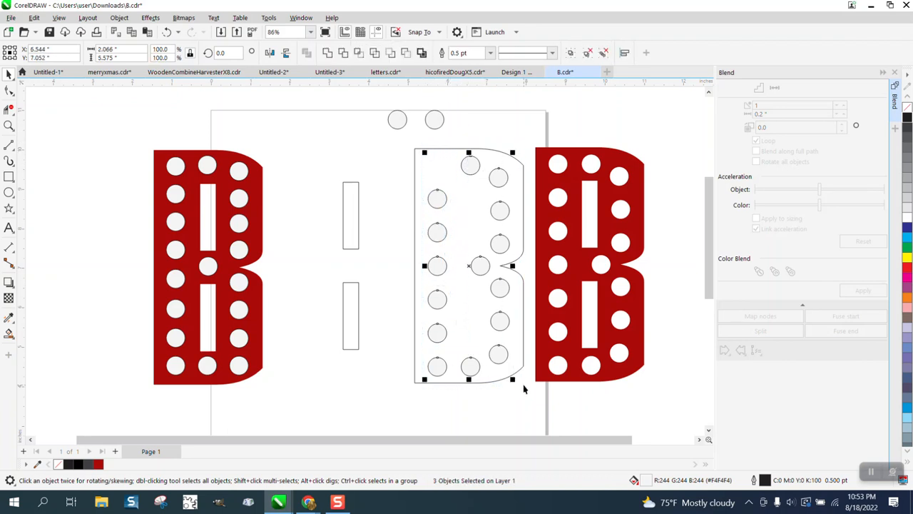
pyautogui.press('Delete')
# Move the lower and upper inner rectangles 3 inches right, back into the outlined B.
pyautogui.moveTo(332, 178); pyautogui.dragTo(404, 363)
pyautogui.press('pagedown')
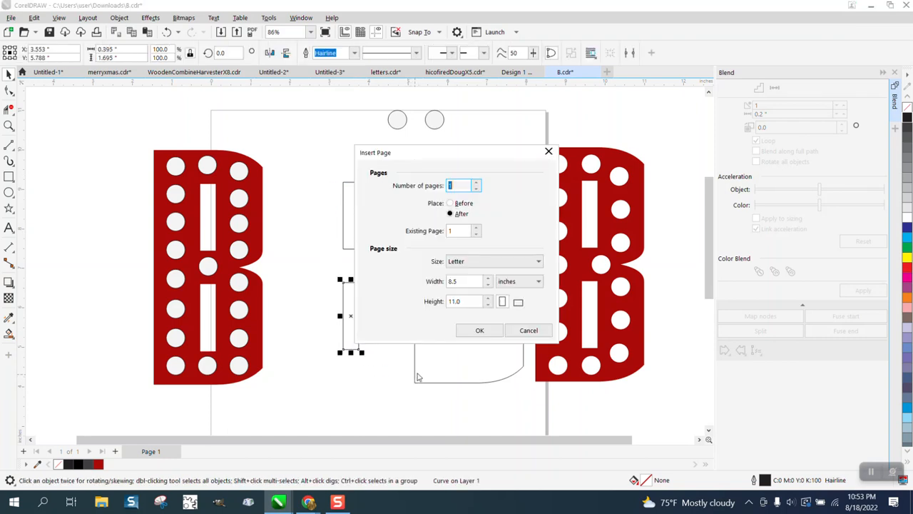
pyautogui.click(529, 329)
pyautogui.press('Right')
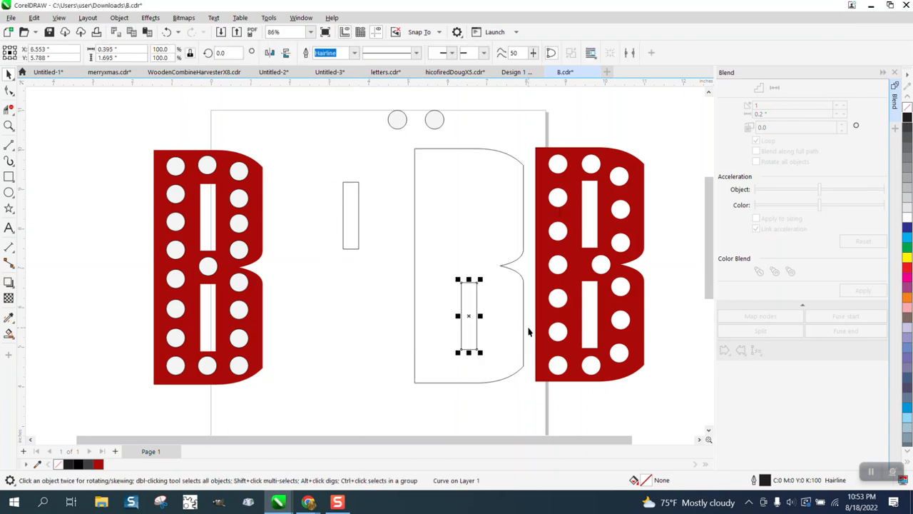
pyautogui.click(358, 239)
pyautogui.press('Right')
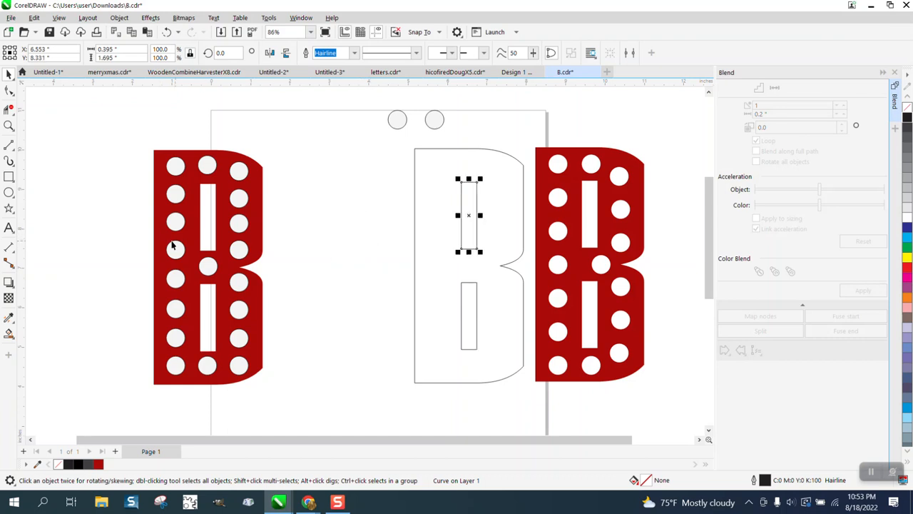
# Measure the horizontal distance from the outlined B's left edge to its upper inner rectangle with a parallel dimension, and delete the dimension.
pyautogui.click(9, 145)
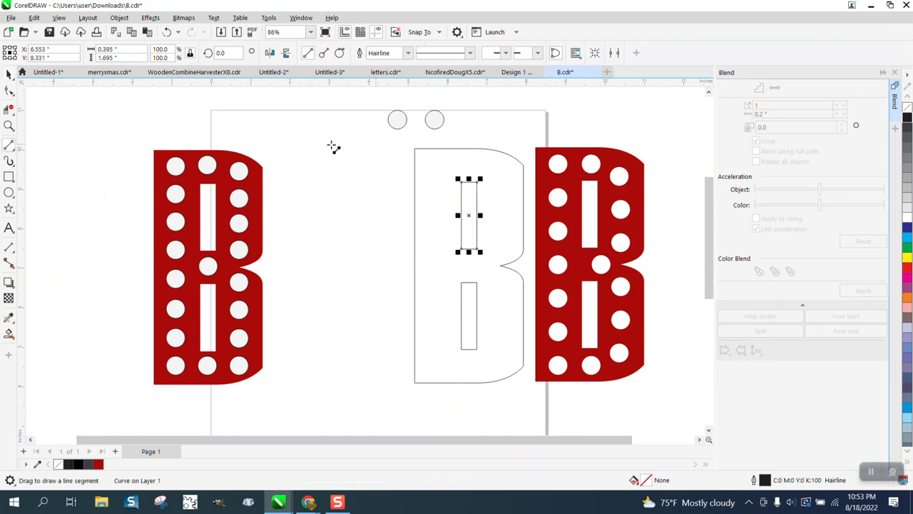
pyautogui.click(9, 125)
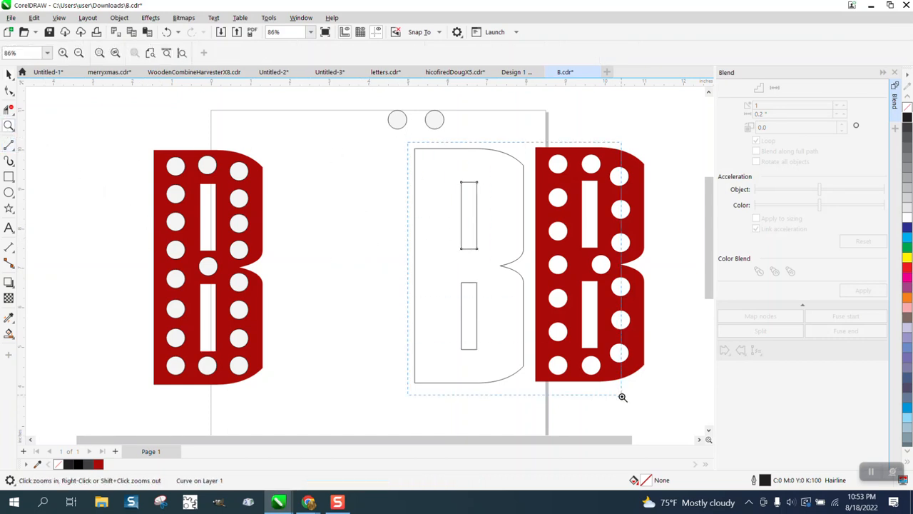
pyautogui.click(621, 398)
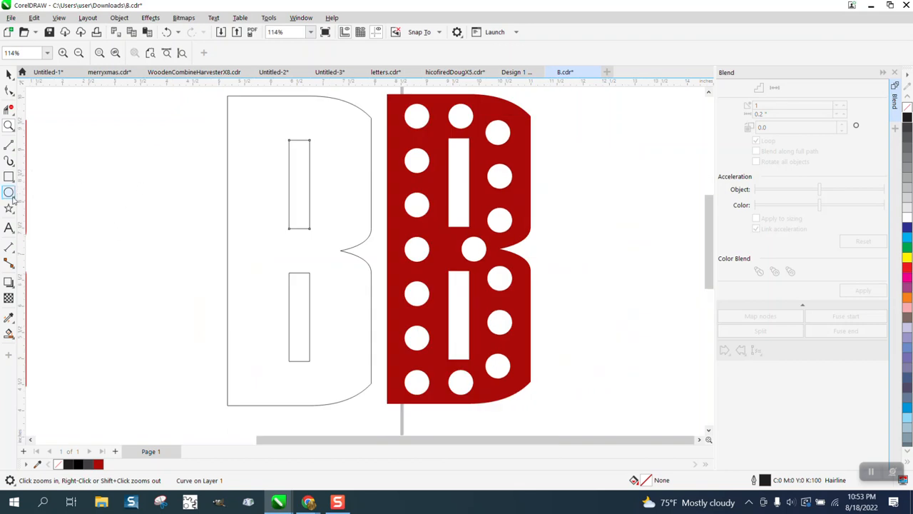
pyautogui.click(10, 247)
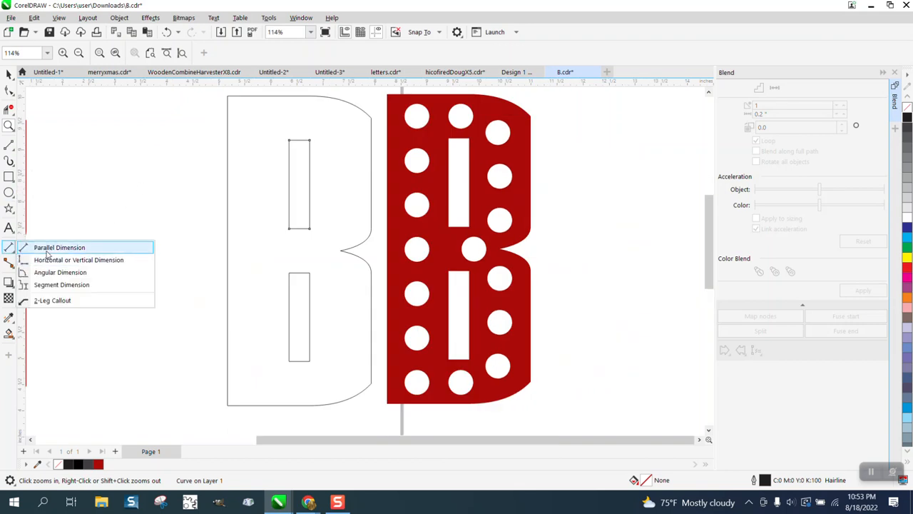
pyautogui.click(50, 250)
pyautogui.moveTo(290, 187); pyautogui.dragTo(226, 184)
pyautogui.click(226, 182)
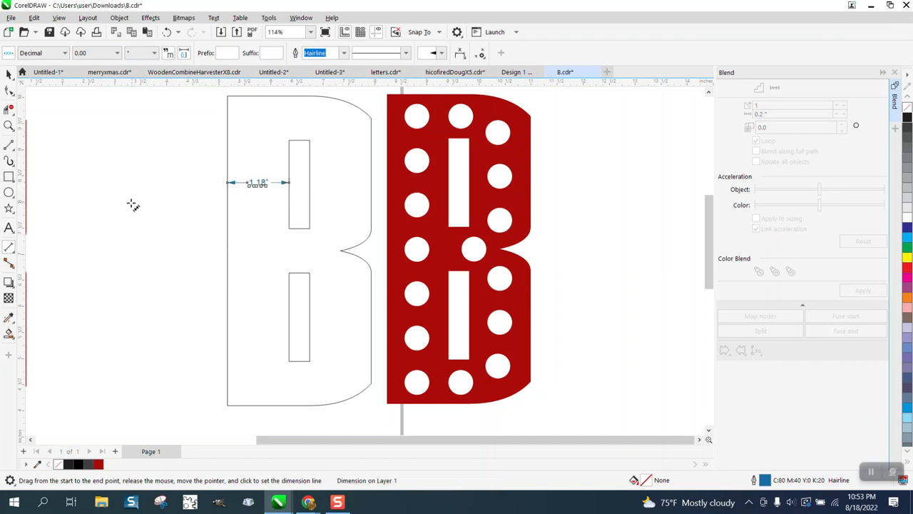
pyautogui.click(9, 74)
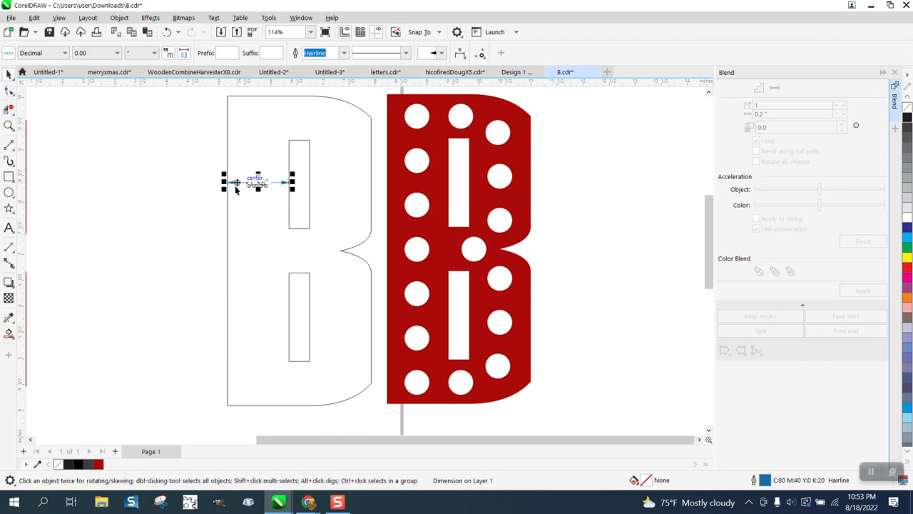
pyautogui.click(171, 187)
pyautogui.click(256, 183)
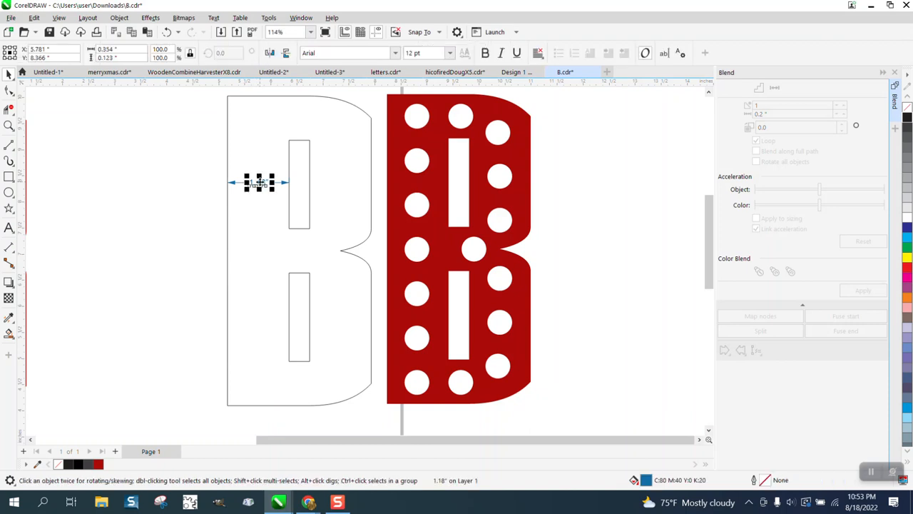
pyautogui.press('Delete')
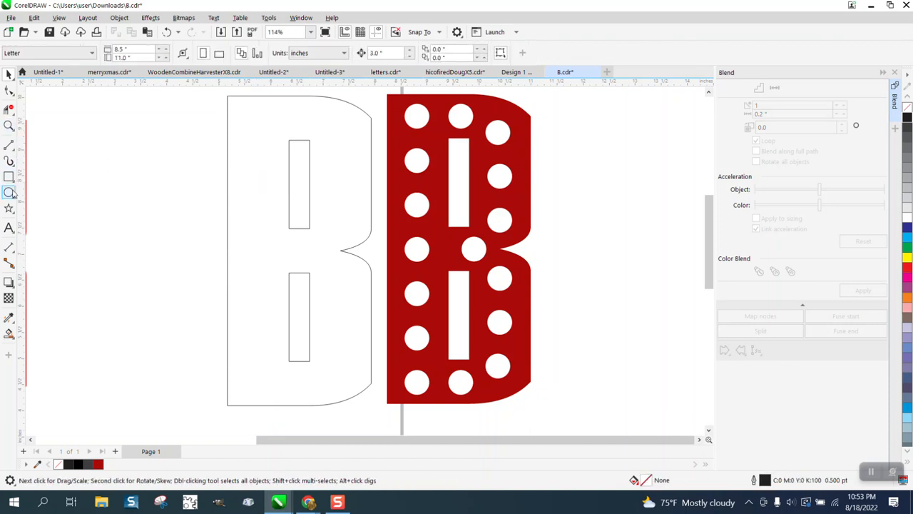
# Draw a vertical two-point line along the outlined B's left edge and nudge it 0.59 inches right.
pyautogui.click(14, 150)
pyautogui.click(49, 157)
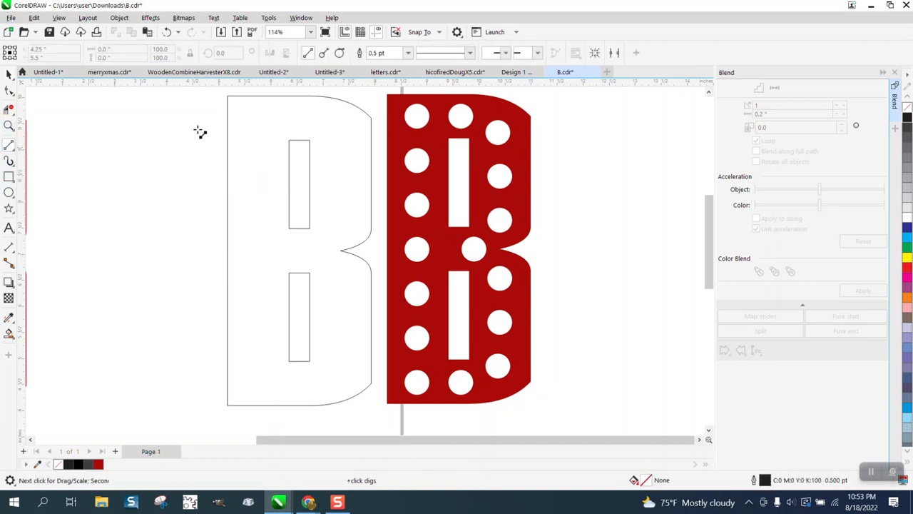
pyautogui.moveTo(227, 93)
pyautogui.mouseDown()
pyautogui.moveTo(236, 388)
pyautogui.moveTo(227, 409)
pyautogui.mouseUp()
pyautogui.click(9, 75)
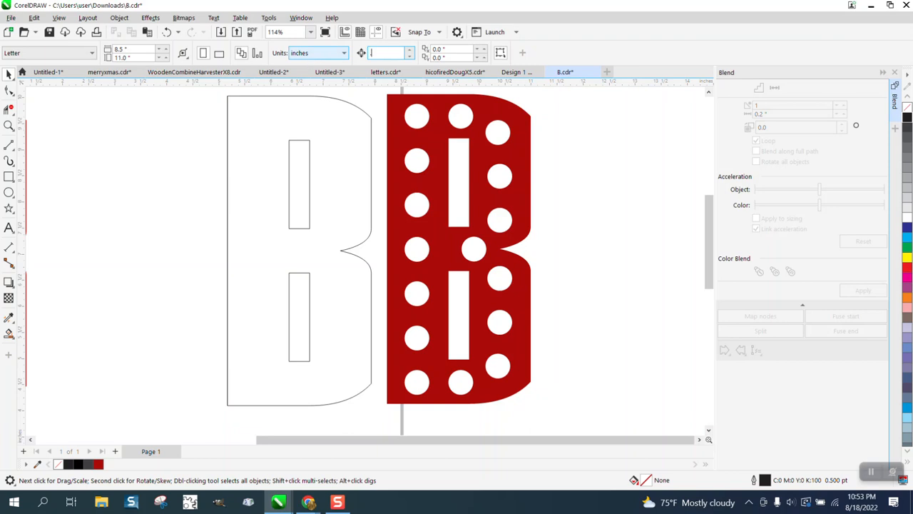
pyautogui.click(228, 146)
pyautogui.press('Right')
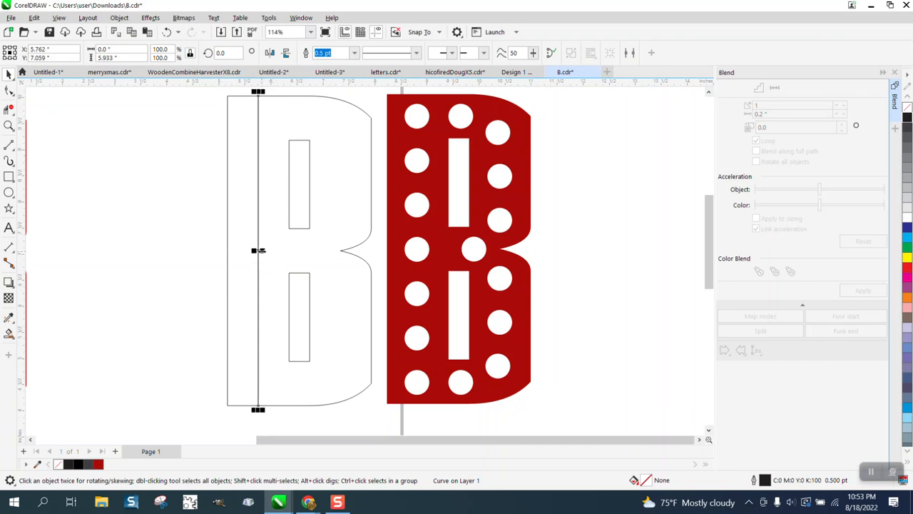
# Copy the vertical line to the outlined B's right edge and nudge the copy 0.59 inches left.
pyautogui.moveTo(259, 250); pyautogui.dragTo(372, 234)
pyautogui.press('Down')
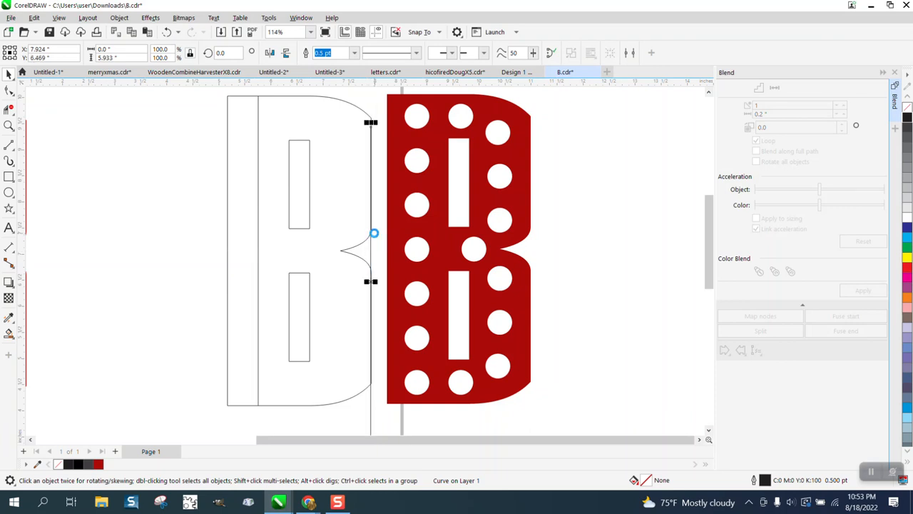
pyautogui.press('Up')
pyautogui.press('Left')
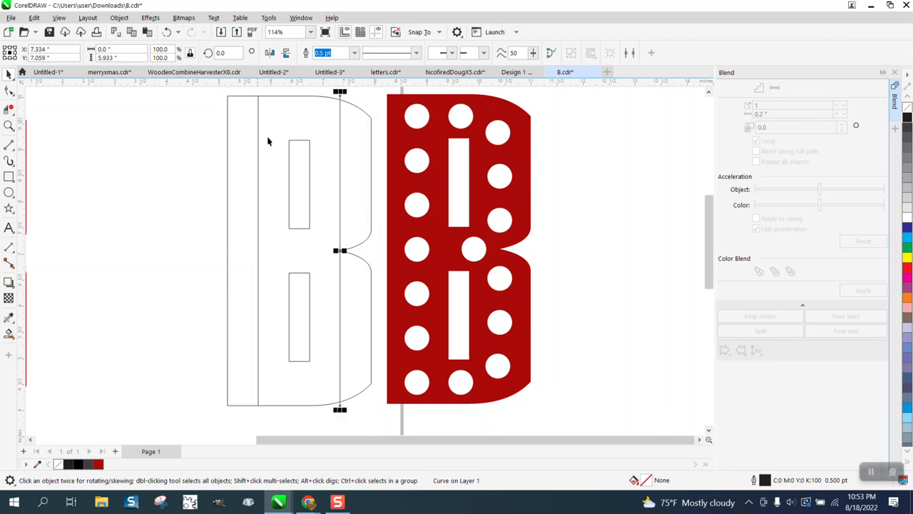
# Measure the vertical distance from the upper inner rectangle to the outlined B's top edge, and delete the dimension.
pyautogui.click(15, 252)
pyautogui.click(69, 250)
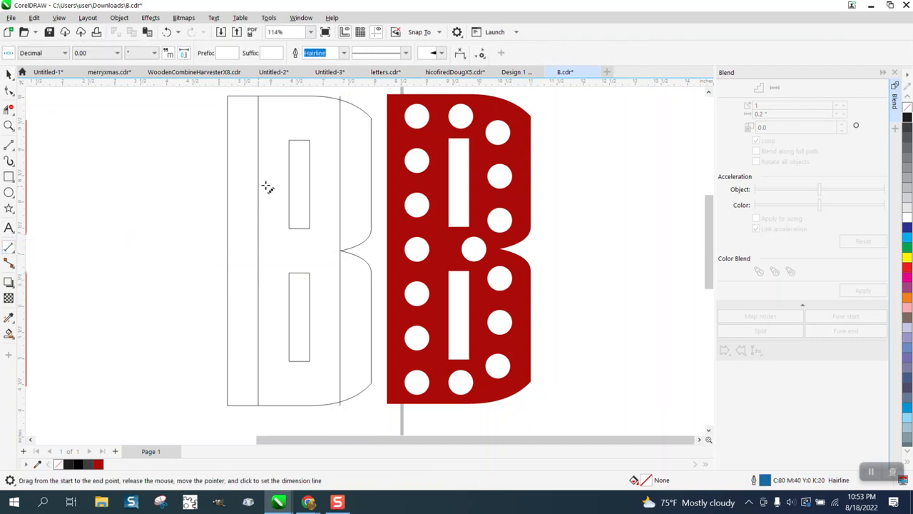
pyautogui.moveTo(300, 140); pyautogui.dragTo(300, 97)
pyautogui.click(300, 96)
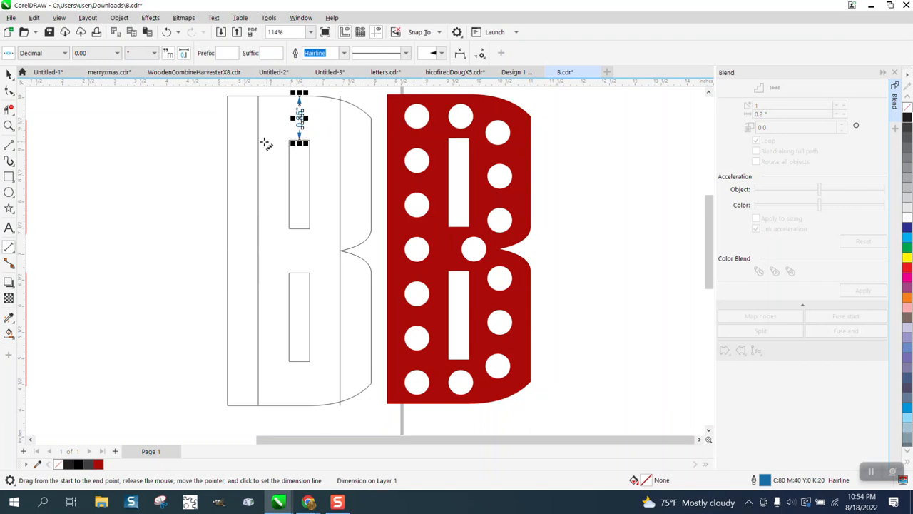
pyautogui.press('Delete')
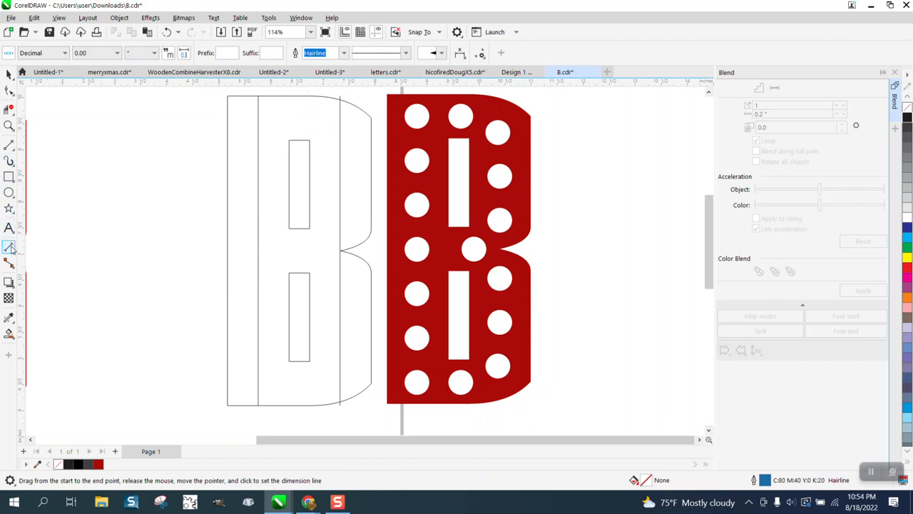
# Set the nudge distance to .85/2 inches, draw a horizontal line along the B's top edge to the second vertical line, and nudge it down.
pyautogui.click(8, 74)
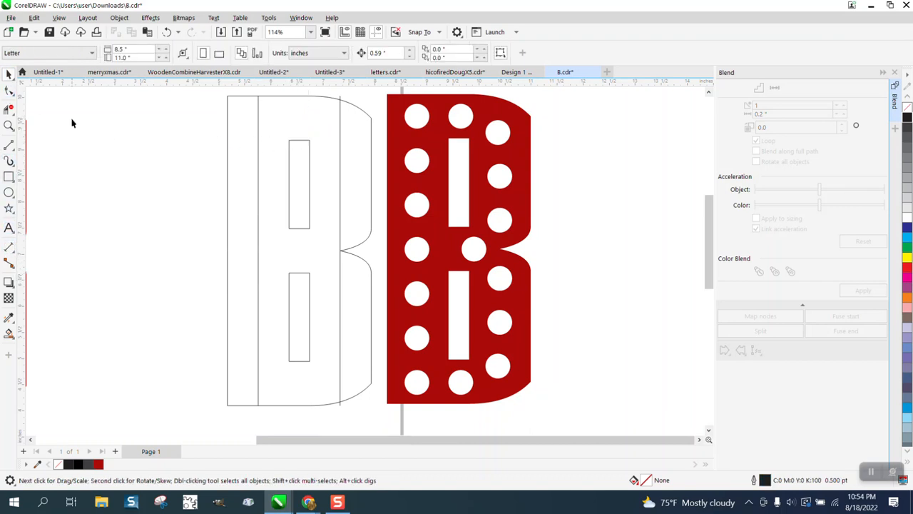
pyautogui.moveTo(399, 54); pyautogui.dragTo(348, 55)
pyautogui.write('.85/2')
pyautogui.press('Return')
pyautogui.click(12, 256)
pyautogui.moveTo(10, 146)
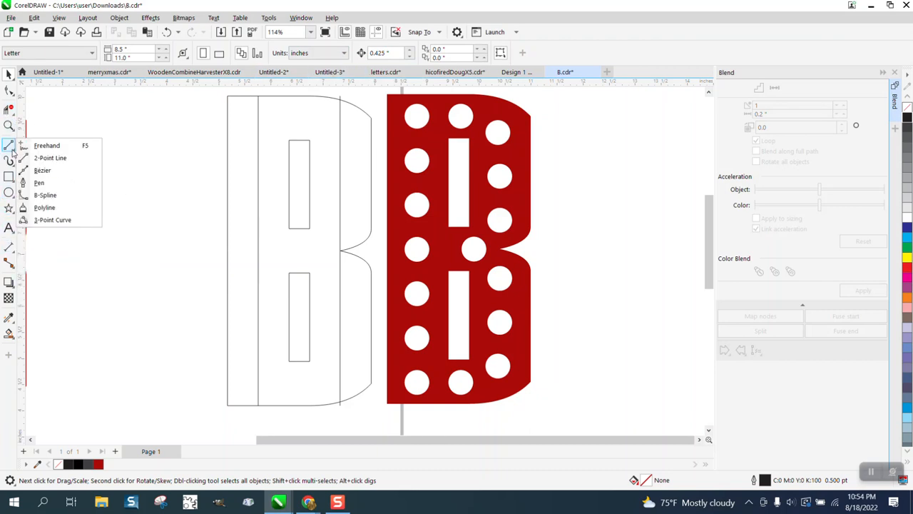
pyautogui.click(51, 158)
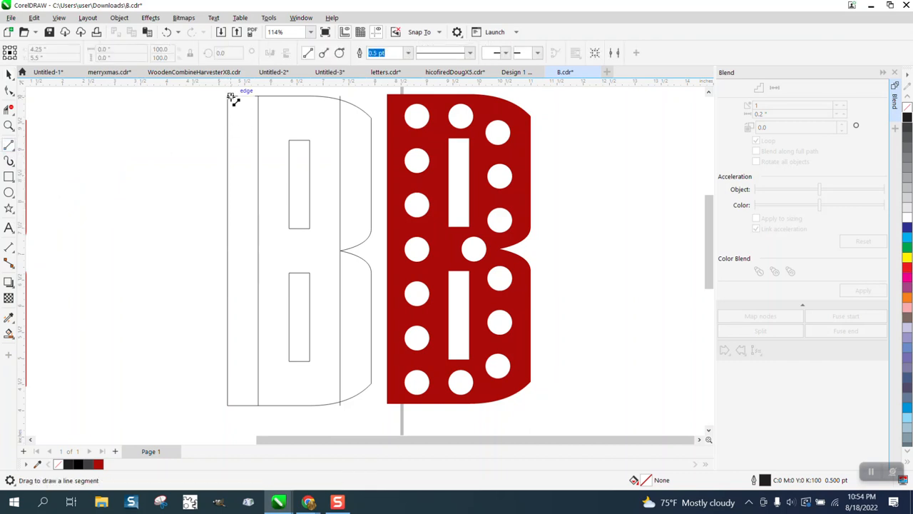
pyautogui.moveTo(237, 96); pyautogui.dragTo(321, 96)
pyautogui.moveTo(340, 96); pyautogui.dragTo(341, 95)
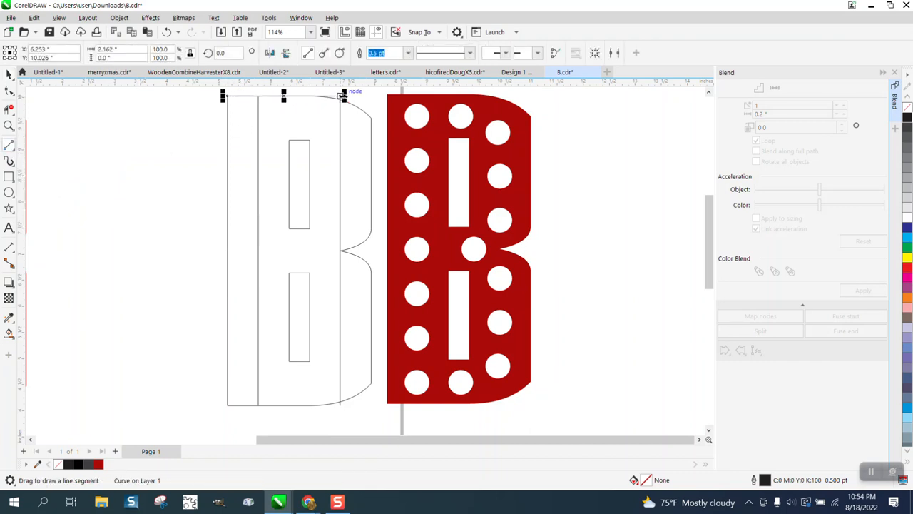
pyautogui.press('Down')
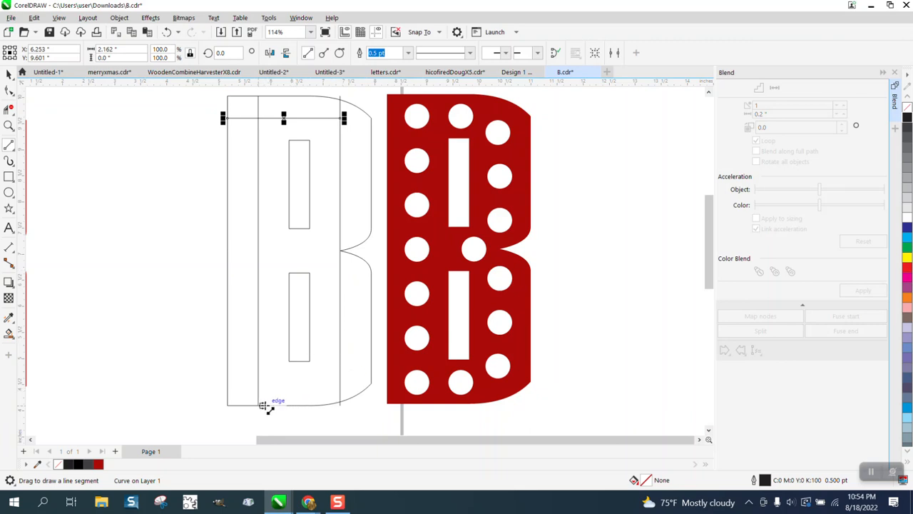
# Draw a line between the verticals at the B's bottom edge, nudge it up 0.425 inches, and draw another across the B's centre.
pyautogui.moveTo(259, 405); pyautogui.dragTo(341, 406)
pyautogui.press('Up')
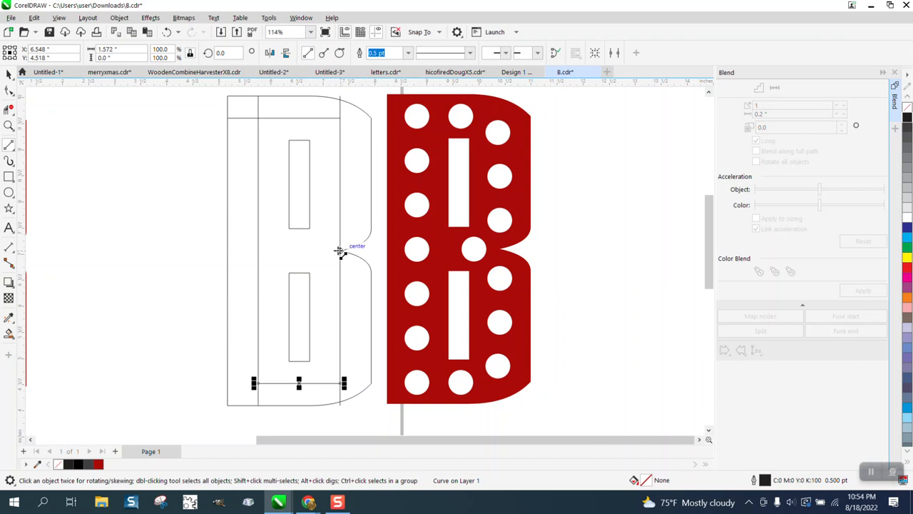
pyautogui.moveTo(340, 252); pyautogui.dragTo(258, 251)
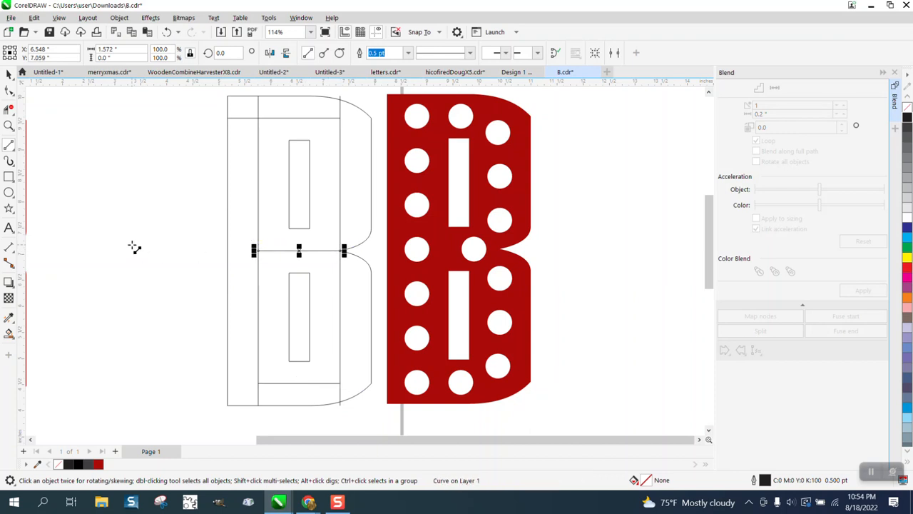
# Nudge the red B beside the outlined B far to the right to leave free space between them.
pyautogui.scroll(-2, 141, 250)
pyautogui.click(9, 75)
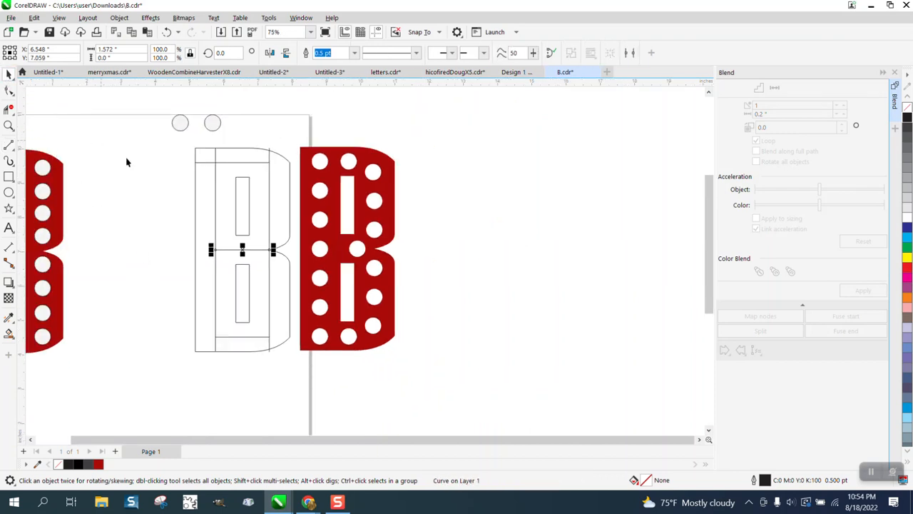
pyautogui.moveTo(298, 142); pyautogui.dragTo(461, 366)
pyautogui.press('Right')
pyautogui.press('Right')
pyautogui.press('Right')
pyautogui.press('Right')
pyautogui.press('Right')
pyautogui.press('Right')
pyautogui.press('Right')
pyautogui.press('Right')
pyautogui.press('Right')
pyautogui.press('Right')
pyautogui.press('Right')
pyautogui.press('Right')
pyautogui.press('Right')
pyautogui.press('Right')
pyautogui.press('Right')
pyautogui.press('Right')
pyautogui.press('Right')
pyautogui.press('Right')
pyautogui.press('Right')
pyautogui.press('Right')
pyautogui.press('Right')
pyautogui.press('Right')
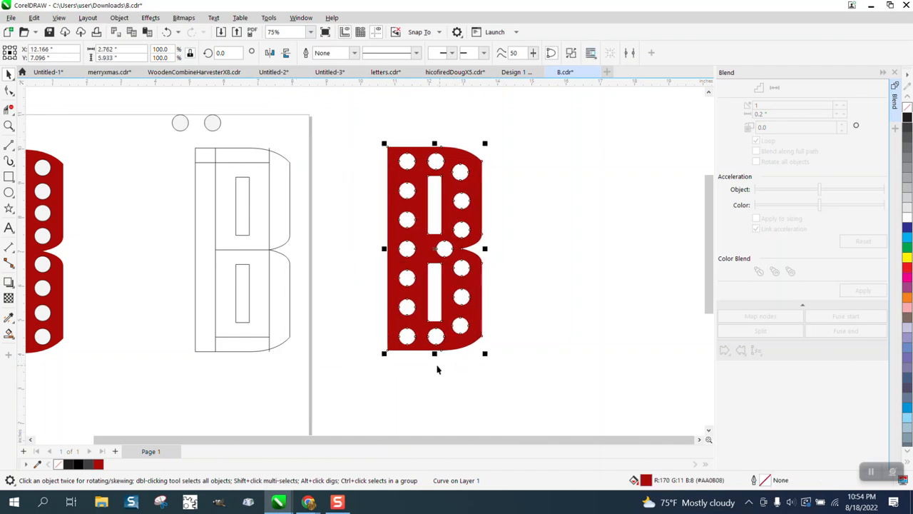
# Smart-fill the region between the construction lines around the lower inner rectangle and nudge the red shape right, out of the outlined B.
pyautogui.click(8, 333)
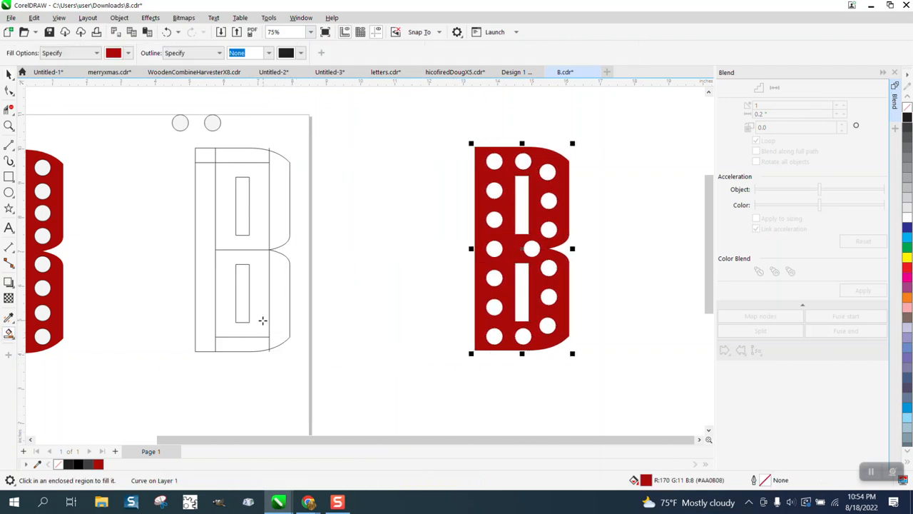
pyautogui.click(261, 319)
pyautogui.press('Right')
pyautogui.press('Right')
pyautogui.press('Right')
pyautogui.press('Right')
pyautogui.press('Right')
pyautogui.press('Right')
pyautogui.press('Right')
pyautogui.press('Right')
pyautogui.press('Right')
pyautogui.press('Right')
pyautogui.press('Right')
pyautogui.press('Right')
pyautogui.press('Right')
pyautogui.press('Right')
pyautogui.press('Right')
pyautogui.press('Right')
pyautogui.press('Right')
pyautogui.press('Right')
pyautogui.press('Right')
pyautogui.press('Right')
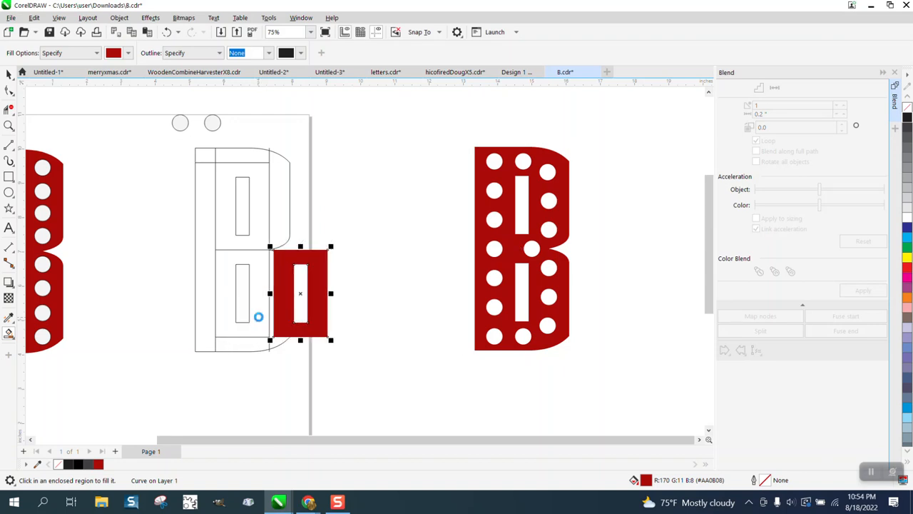
# Smart-fill the region around the upper inner rectangle and nudge the resulting red shape right, out of the outlined B.
pyautogui.click(253, 229)
pyautogui.press('Right')
pyautogui.press('Right')
pyautogui.press('Right')
pyautogui.press('Right')
pyautogui.press('Right')
pyautogui.press('Right')
pyautogui.press('Right')
pyautogui.press('Right')
pyautogui.press('Right')
pyautogui.press('Right')
pyautogui.press('Right')
pyautogui.press('Right')
pyautogui.press('Right')
pyautogui.press('Right')
pyautogui.press('Right')
pyautogui.press('Right')
pyautogui.press('Right')
pyautogui.press('Right')
pyautogui.press('Right')
pyautogui.press('Right')
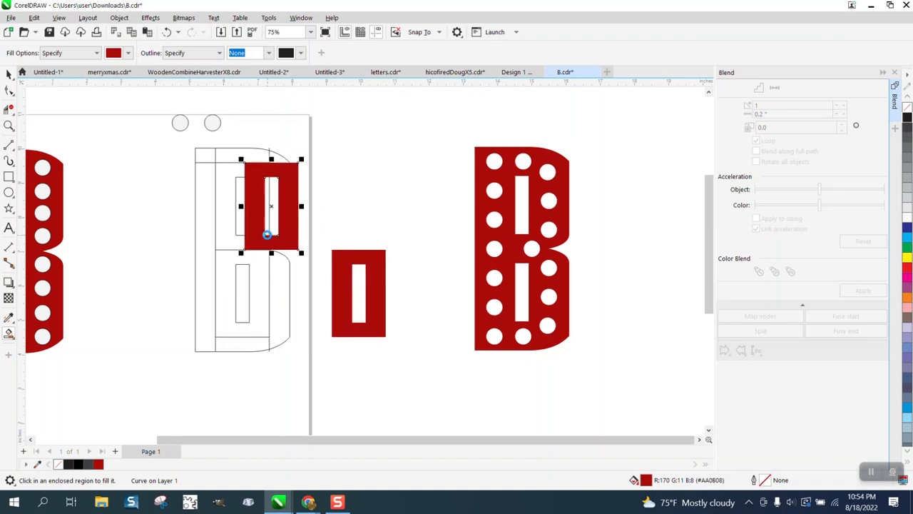
pyautogui.press('Right')
pyautogui.press('Right')
pyautogui.press('Right')
pyautogui.press('Right')
pyautogui.press('Right')
pyautogui.press('Right')
pyautogui.press('Right')
pyautogui.press('Right')
pyautogui.press('Right')
pyautogui.press('Right')
pyautogui.press('Right')
pyautogui.press('Right')
pyautogui.press('Right')
pyautogui.press('Right')
pyautogui.press('Right')
pyautogui.press('Right')
pyautogui.press('Right')
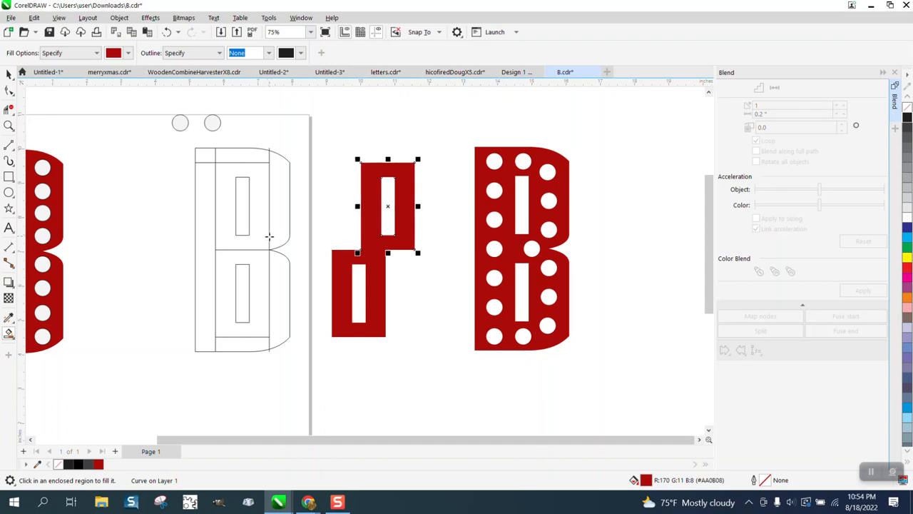
pyautogui.click(8, 75)
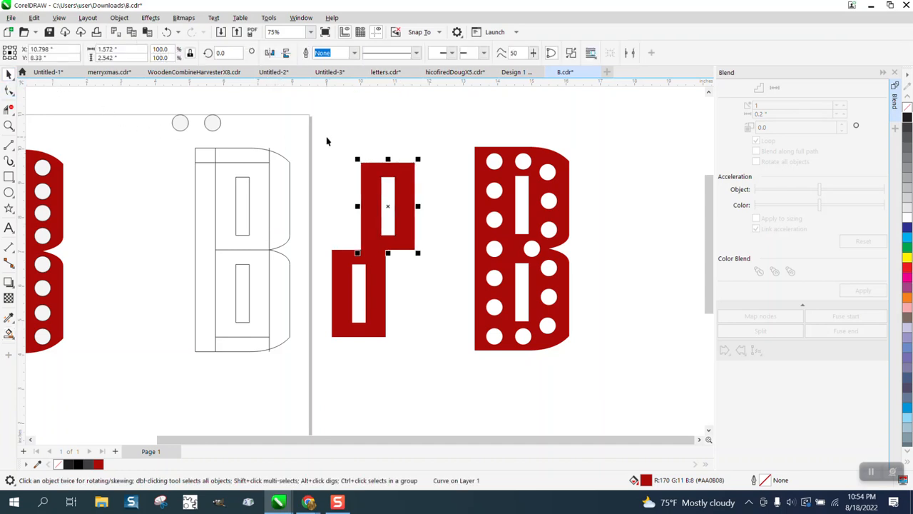
# Turn both red shapes into unfilled black outlines and delete the narrow inner rectangle from each one.
pyautogui.moveTo(315, 153); pyautogui.dragTo(437, 373)
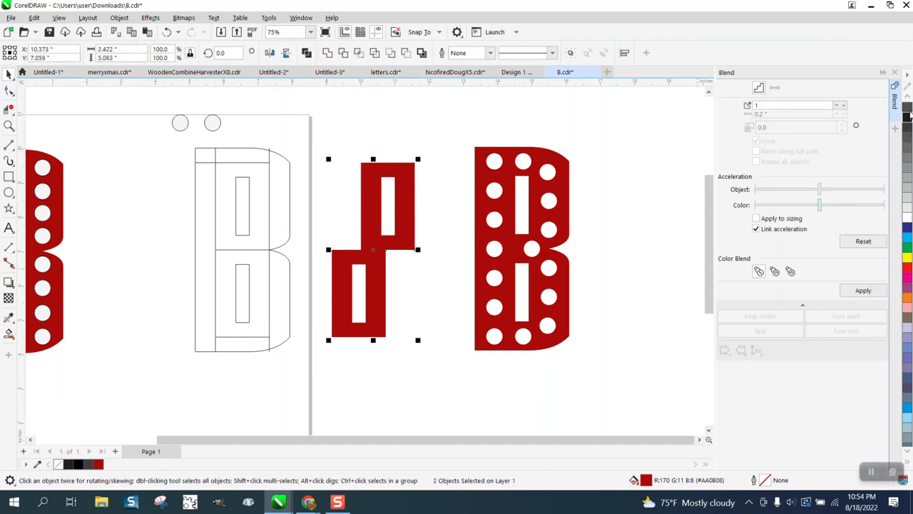
pyautogui.click(907, 107)
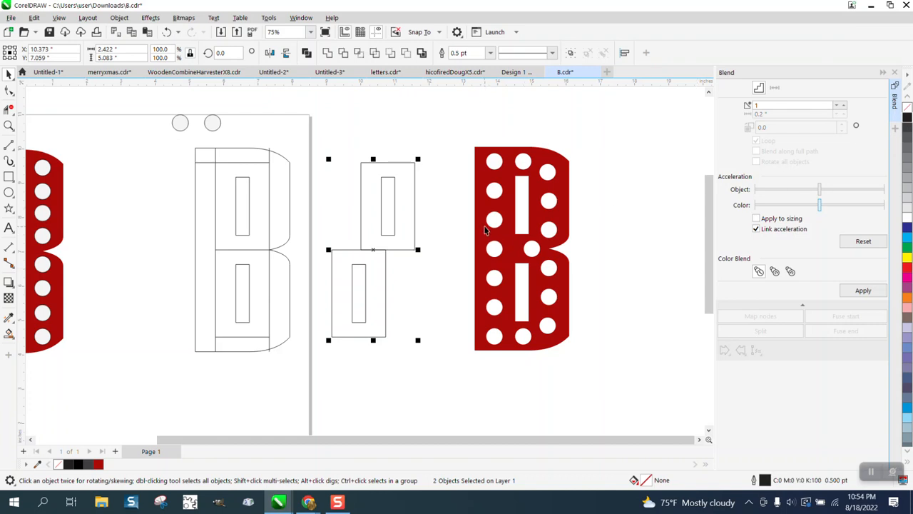
pyautogui.click(413, 198)
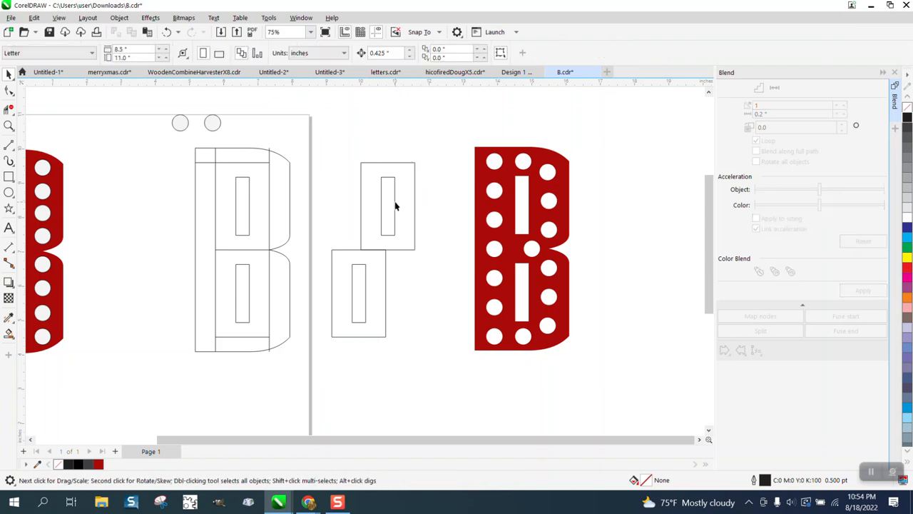
pyautogui.click(392, 204)
pyautogui.moveTo(353, 180); pyautogui.dragTo(422, 249)
pyautogui.click(8, 109)
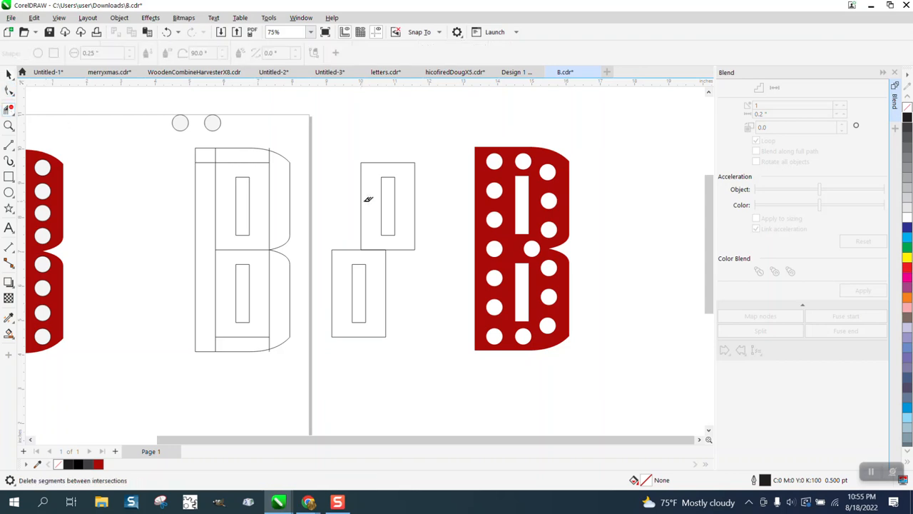
pyautogui.click(394, 201)
pyautogui.click(352, 277)
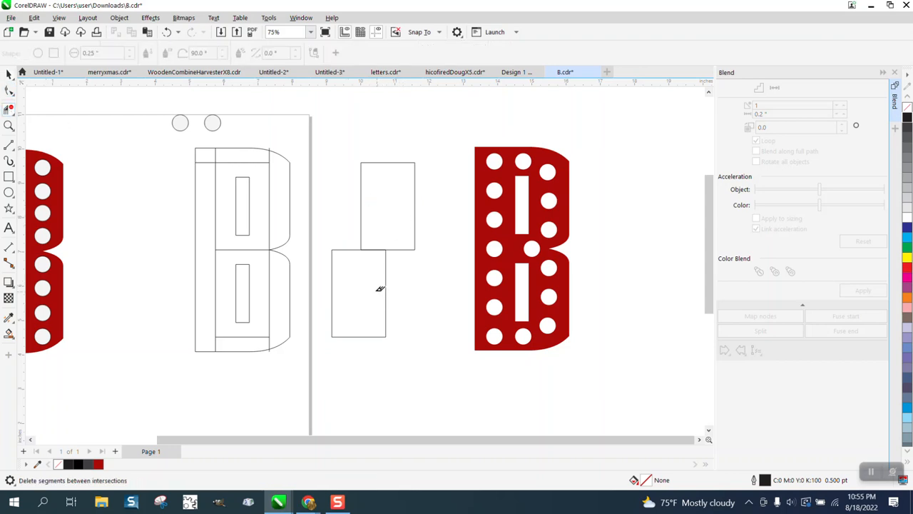
# Nudge the upper rectangle left until it sits directly above the lower rectangle.
pyautogui.click(9, 74)
pyautogui.click(383, 169)
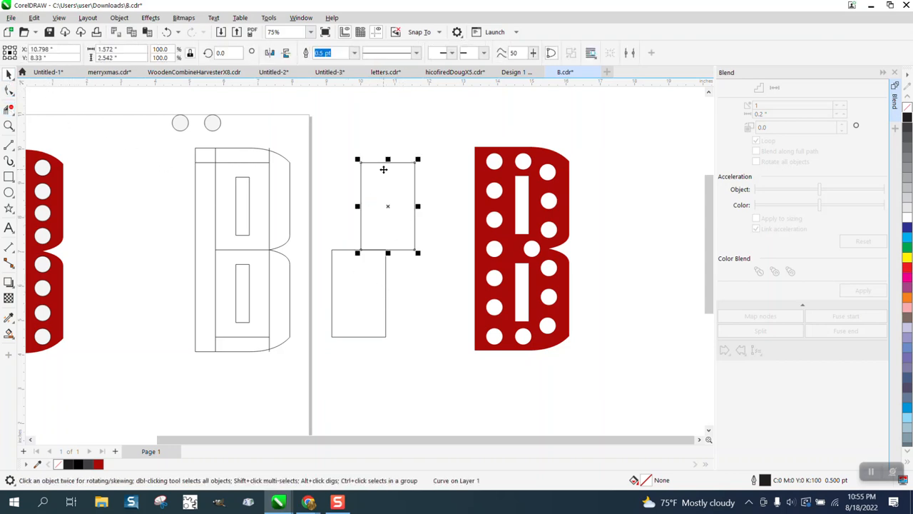
pyautogui.press('Left')
pyautogui.press('Left')
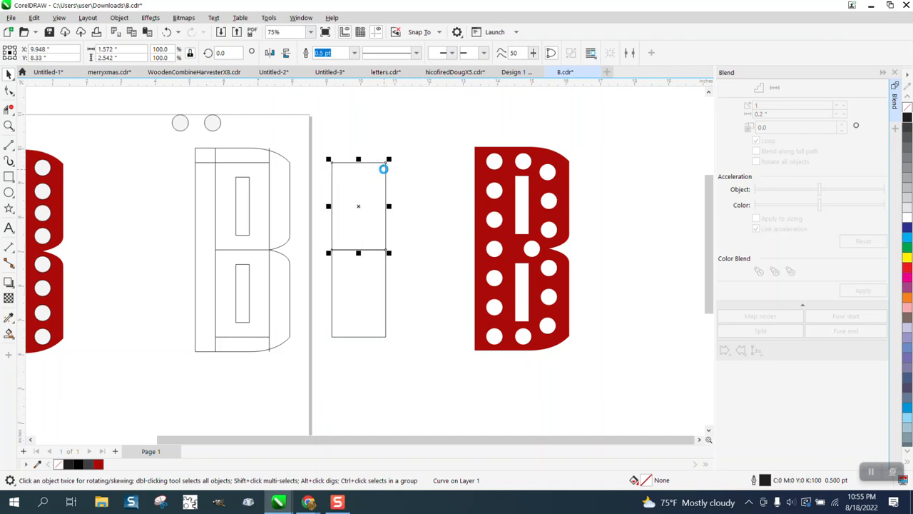
pyautogui.click(9, 108)
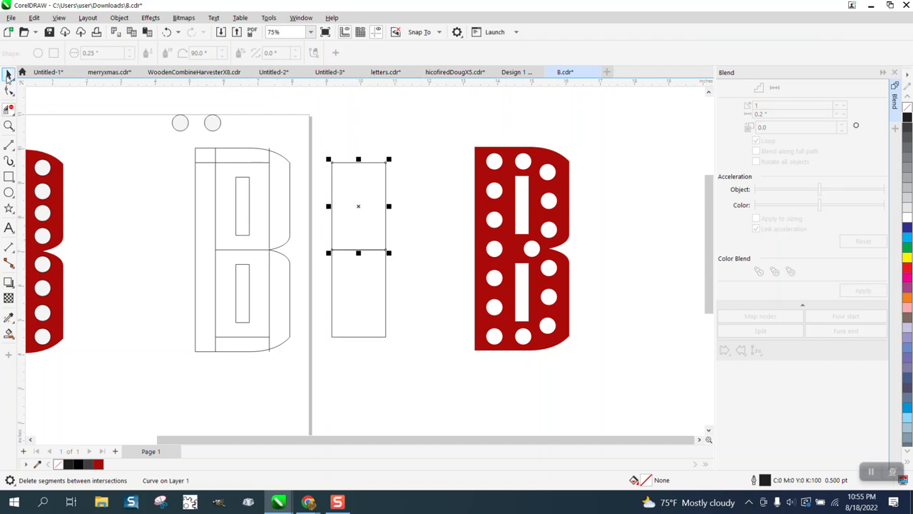
pyautogui.click(9, 73)
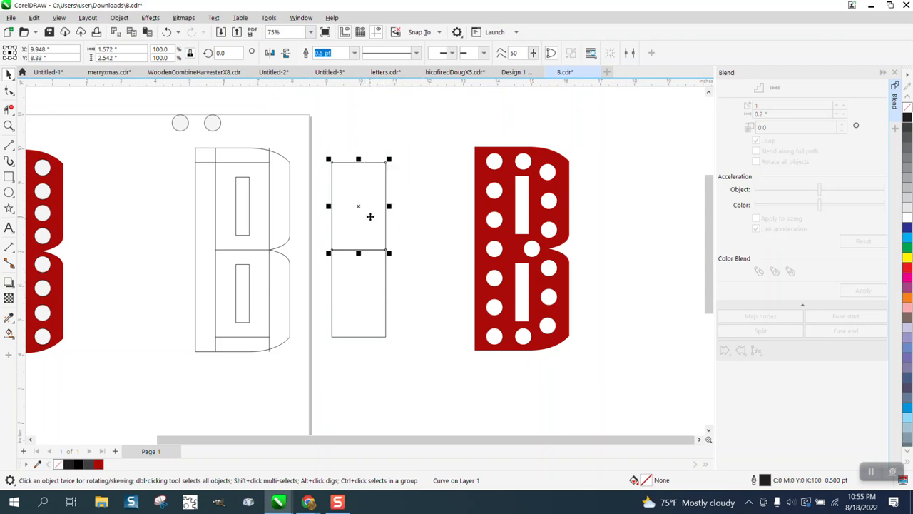
# Nudge the red B with the circles five steps farther right, away from the two rectangles.
pyautogui.moveTo(481, 130); pyautogui.dragTo(641, 385)
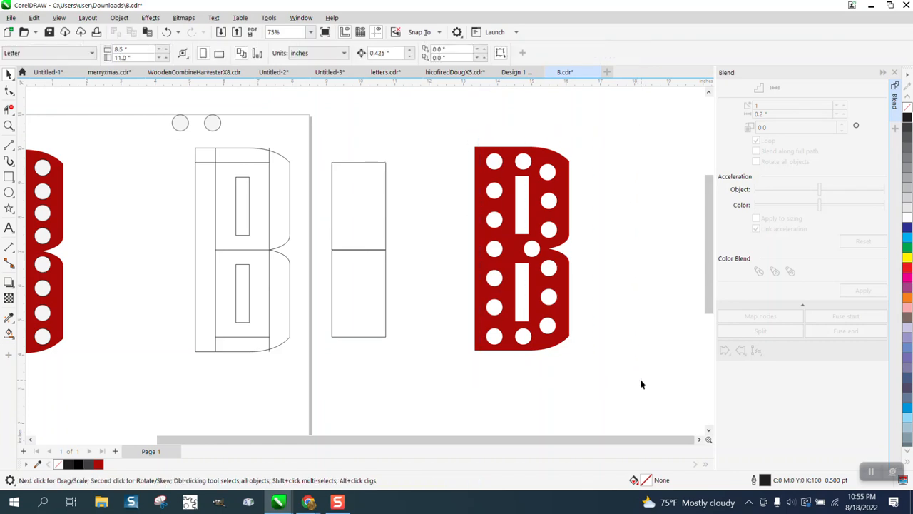
pyautogui.moveTo(470, 138); pyautogui.dragTo(606, 338)
pyautogui.moveTo(444, 132); pyautogui.dragTo(668, 407)
pyautogui.press('Right')
pyautogui.press('Right')
pyautogui.press('Right')
pyautogui.press('Right')
pyautogui.press('Right')
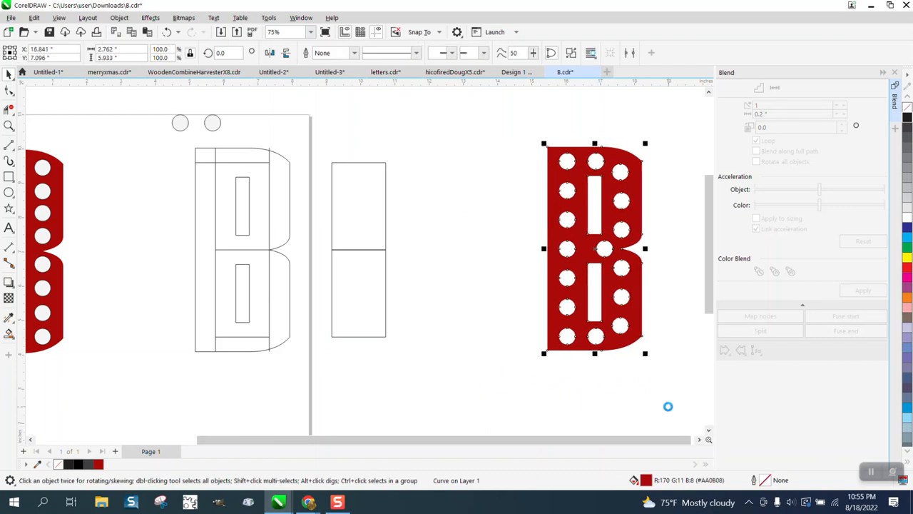
# Nudge the upper rectangle right into the free space beside the red B, clear of the lower rectangle.
pyautogui.click(374, 230)
pyautogui.press('Right')
pyautogui.press('Right')
pyautogui.press('Right')
pyautogui.press('Right')
pyautogui.press('Right')
pyautogui.press('Right')
pyautogui.press('Right')
pyautogui.press('Right')
pyautogui.press('Right')
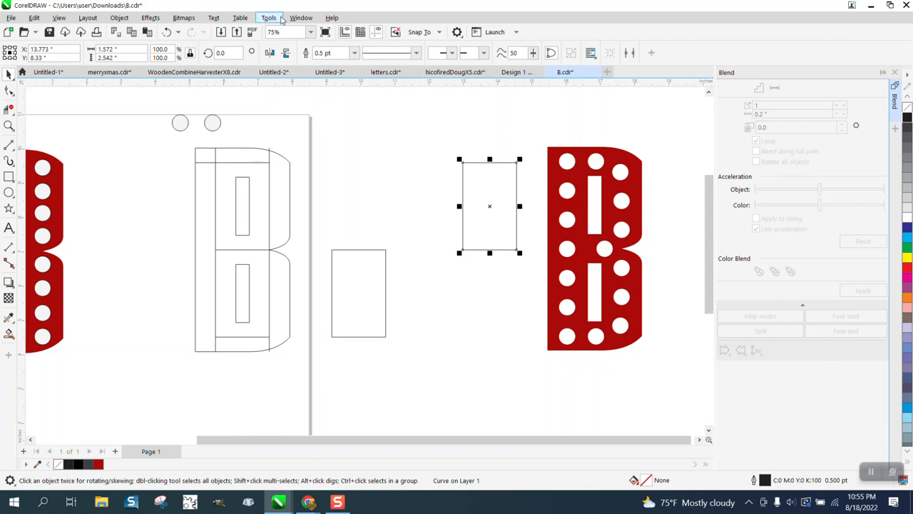
# Undo the last nudge and fillet the two right-hand corners of the upper rectangle with a 0.5-inch radius.
pyautogui.click(301, 17)
pyautogui.moveTo(317, 169)
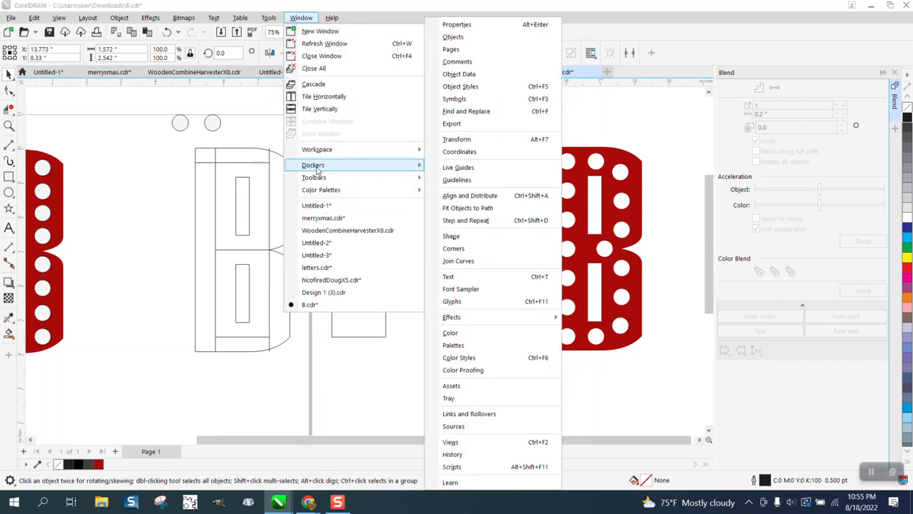
pyautogui.click(460, 249)
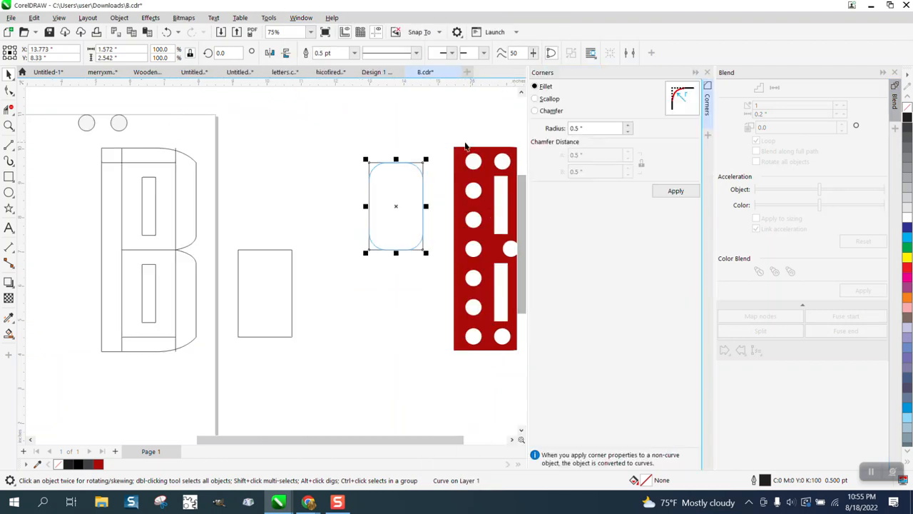
pyautogui.click(166, 31)
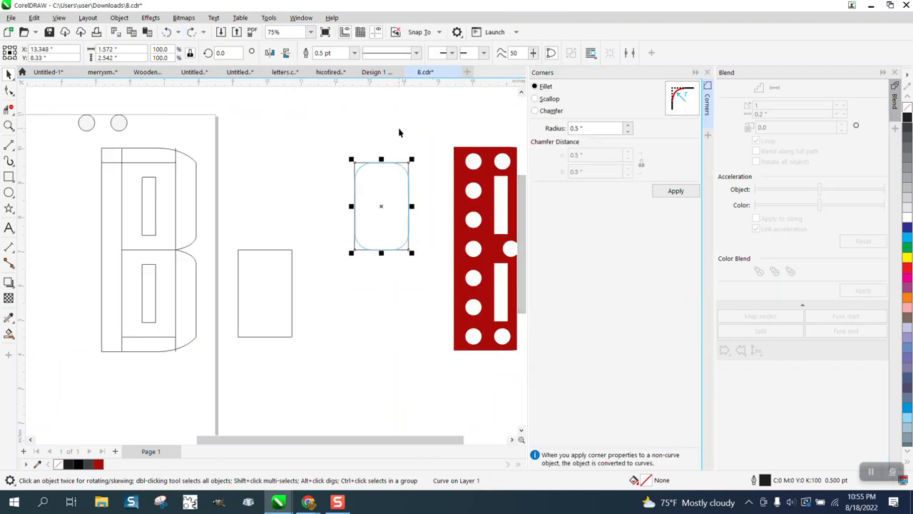
pyautogui.click(258, 102)
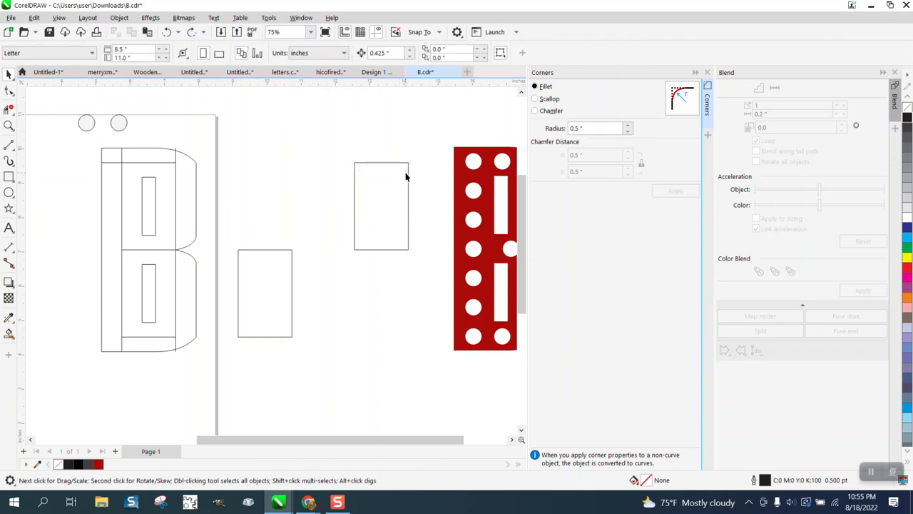
pyautogui.click(9, 91)
pyautogui.click(408, 165)
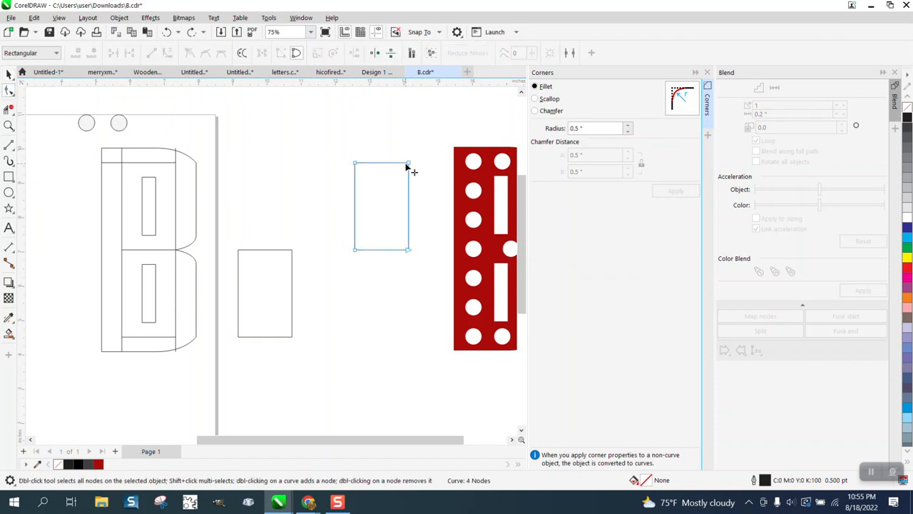
pyautogui.moveTo(402, 154); pyautogui.dragTo(431, 269)
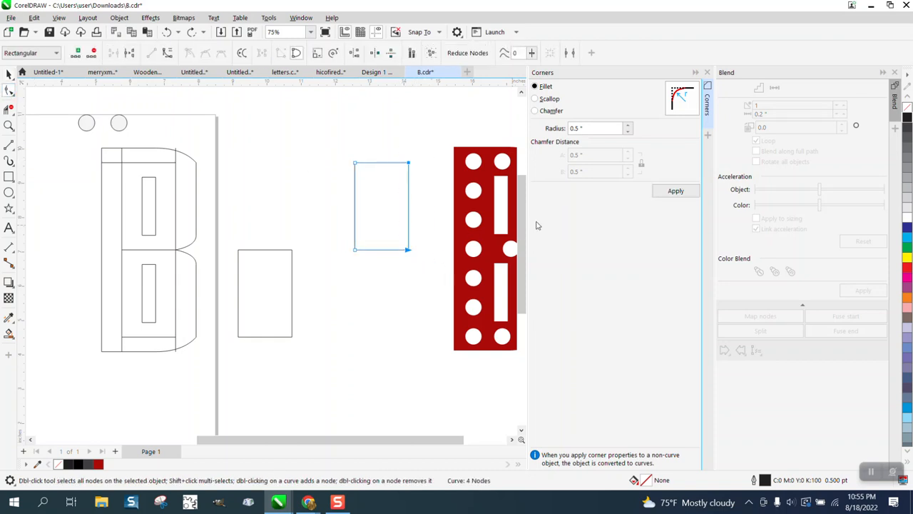
pyautogui.click(678, 191)
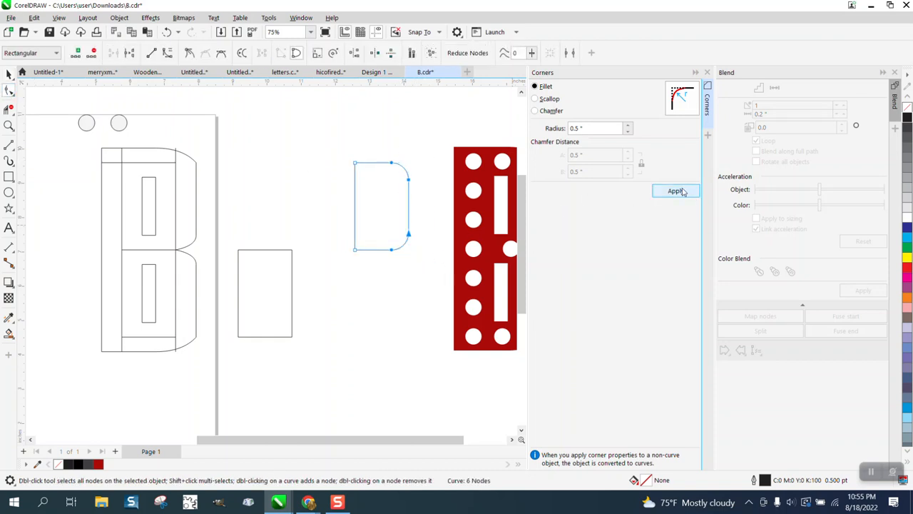
# Fillet the two right-hand corners of the lower rectangle with the same 0.5-inch radius.
pyautogui.click(290, 251)
pyautogui.click(289, 256)
pyautogui.moveTo(281, 238); pyautogui.dragTo(379, 381)
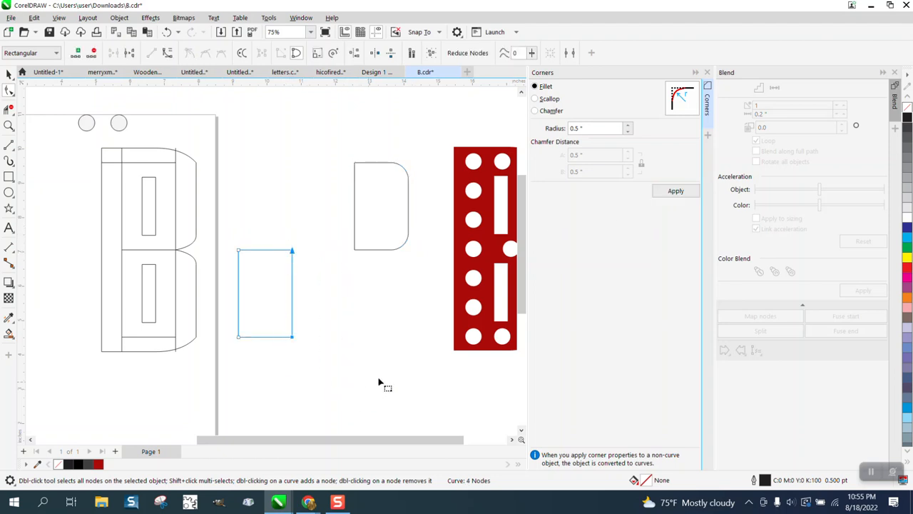
pyautogui.click(681, 192)
pyautogui.click(10, 74)
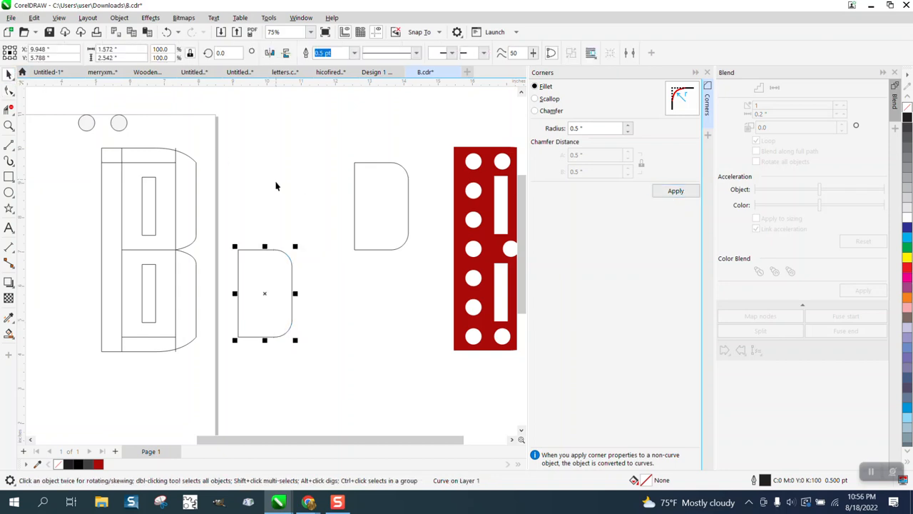
# Nudge the upper rounded shape left until it sits directly on top of the lower rounded shape.
pyautogui.click(379, 216)
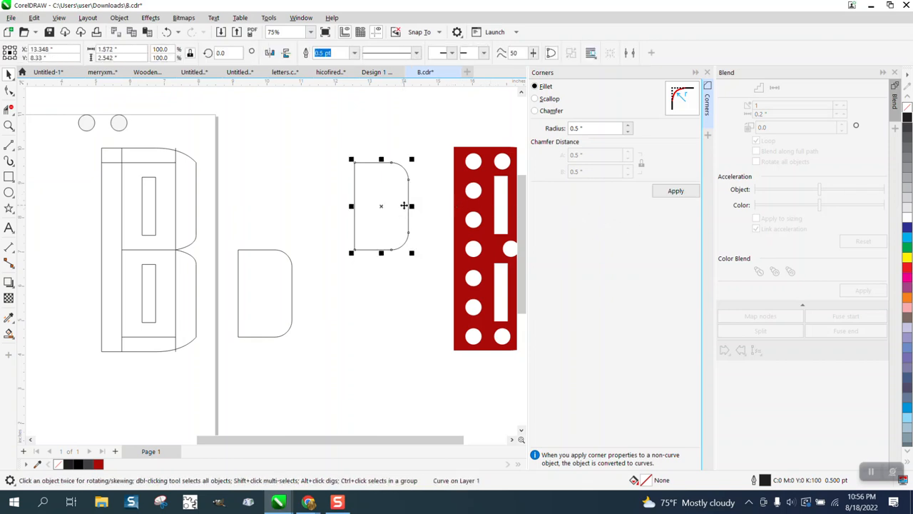
pyautogui.press('Left')
pyautogui.press('Left')
pyautogui.press('Left')
pyautogui.press('Left')
pyautogui.press('Left')
pyautogui.press('Left')
pyautogui.press('Left')
pyautogui.press('Left')
pyautogui.press('Left')
pyautogui.press('Left')
pyautogui.press('Left')
pyautogui.press('Left')
pyautogui.press('Left')
pyautogui.press('Left')
pyautogui.press('Left')
pyautogui.press('Left')
pyautogui.press('Left')
pyautogui.press('Left')
pyautogui.press('Left')
pyautogui.press('Left')
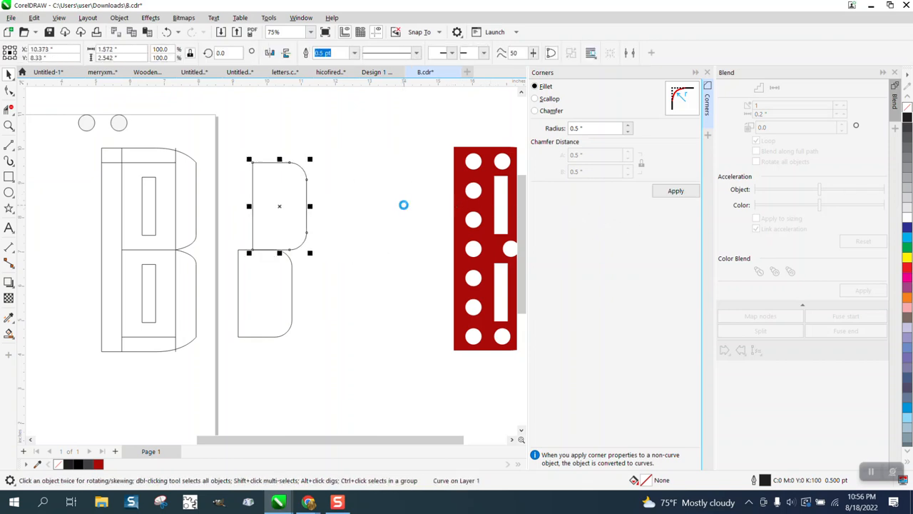
# Delete the shared horizontal segment between the two rounded shapes to form one B-shaped outline.
pyautogui.click(8, 108)
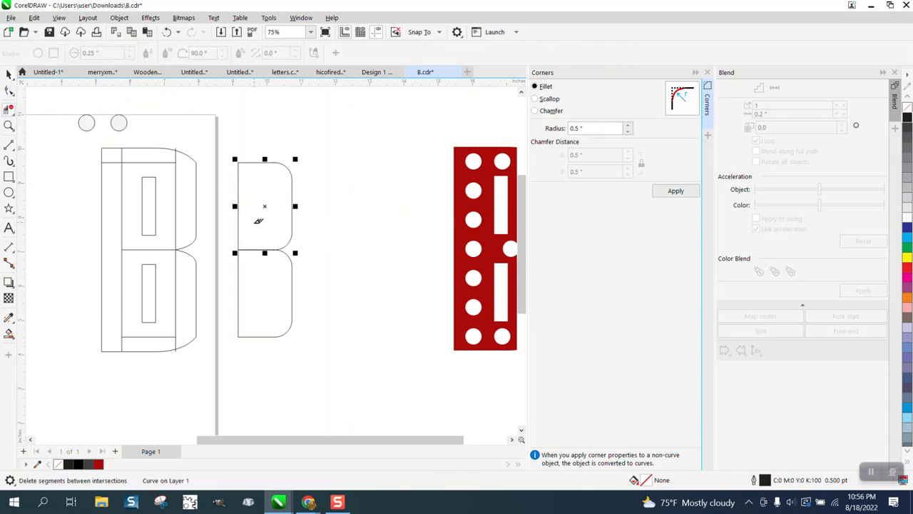
pyautogui.click(261, 252)
pyautogui.click(9, 74)
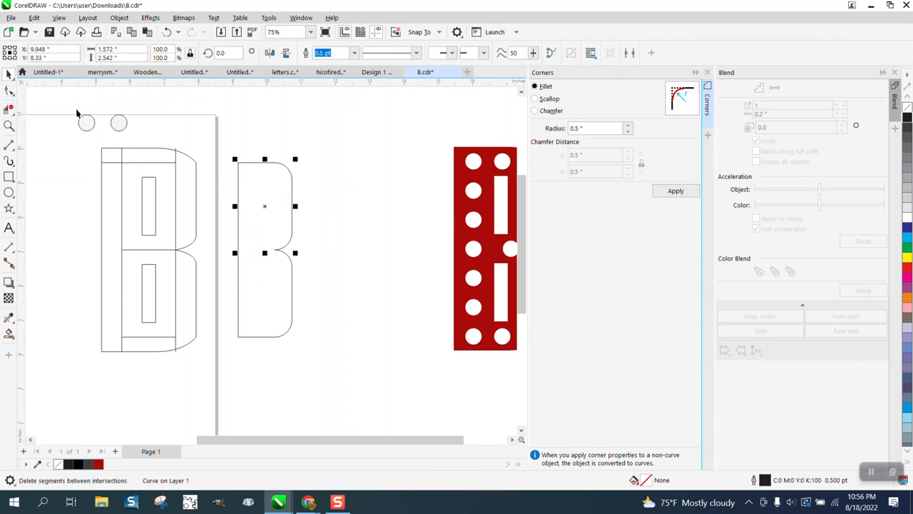
# Smart-fill the small B outline and nudge the resulting red shape right, clear of the outline.
pyautogui.click(9, 332)
pyautogui.click(257, 230)
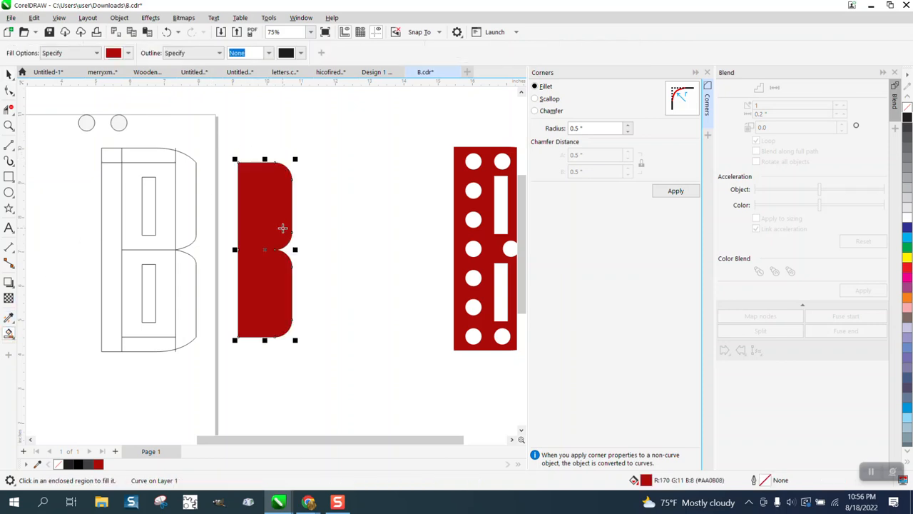
pyautogui.press('Right')
pyautogui.press('Right')
pyautogui.press('Right')
pyautogui.press('Right')
pyautogui.press('Right')
pyautogui.press('Right')
pyautogui.press('Right')
pyautogui.press('Right')
pyautogui.press('Right')
pyautogui.press('Right')
pyautogui.press('Right')
pyautogui.press('Right')
pyautogui.press('Right')
pyautogui.press('Right')
pyautogui.press('Right')
pyautogui.press('Right')
pyautogui.press('Right')
pyautogui.press('Right')
pyautogui.press('Right')
pyautogui.press('Right')
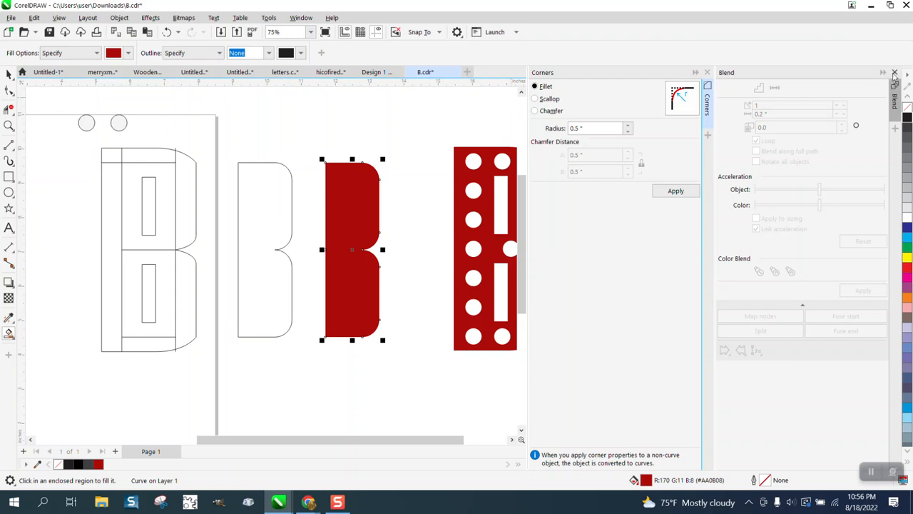
# Remove the fill from the new B shape, give it a black outline, and close the Corners settings.
pyautogui.click(907, 108)
pyautogui.rightClick(907, 117)
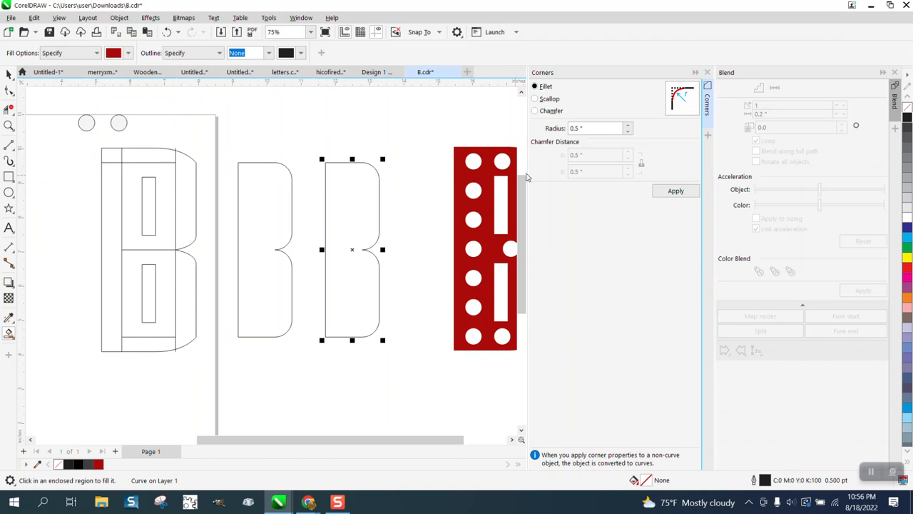
pyautogui.click(707, 72)
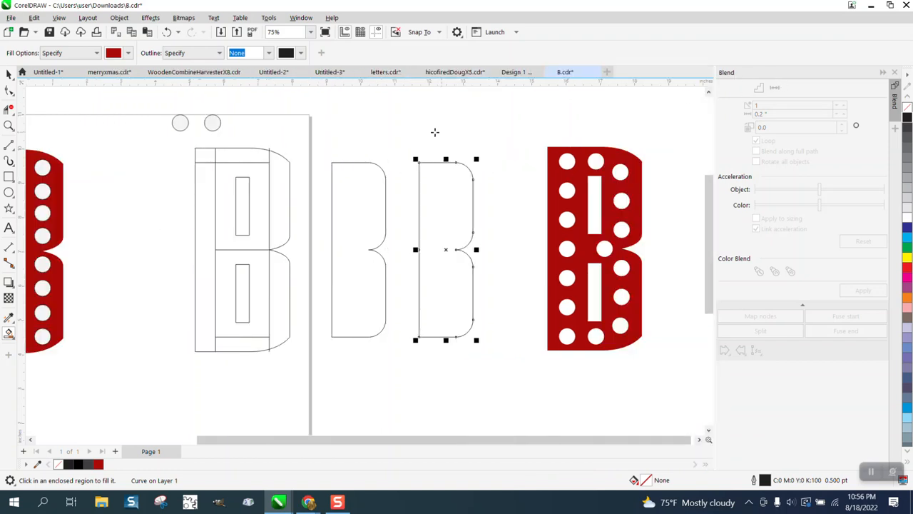
# Break apart the new B outline at the nodes along its straight left edge.
pyautogui.click(9, 90)
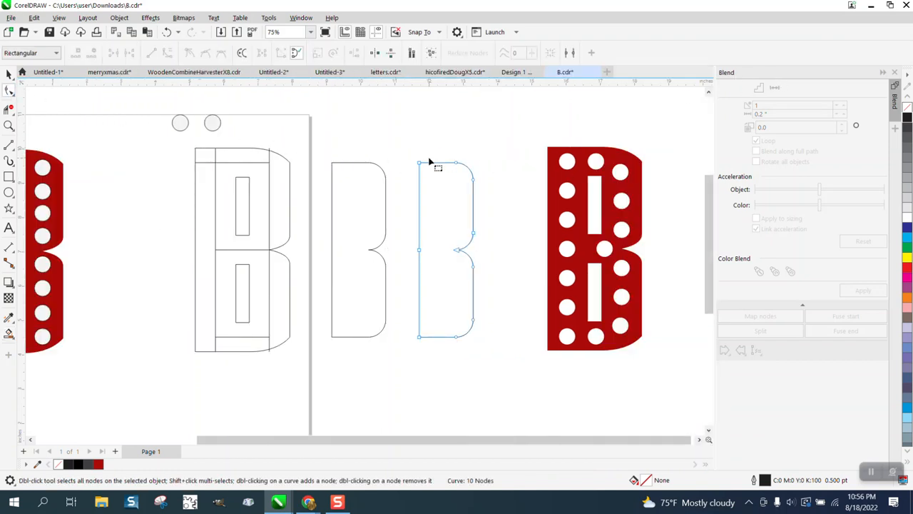
pyautogui.moveTo(407, 159); pyautogui.dragTo(431, 349)
pyautogui.rightClick(420, 341)
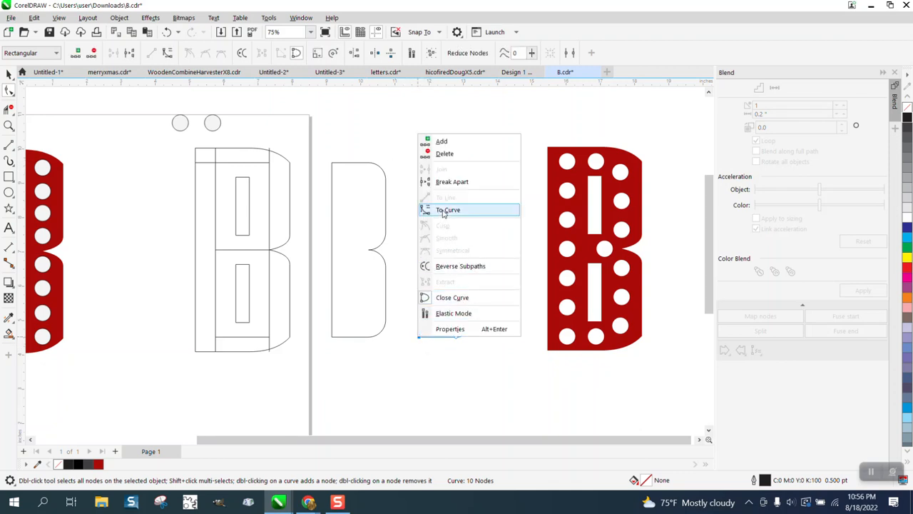
pyautogui.click(448, 184)
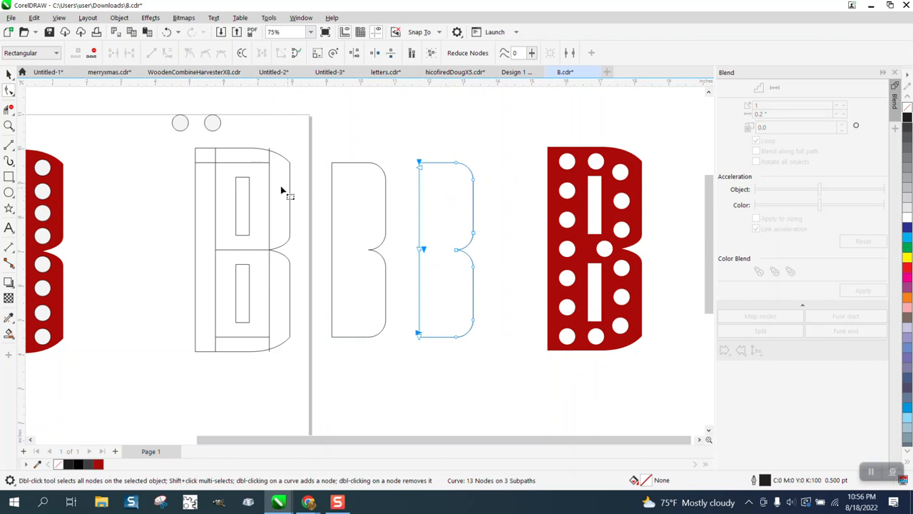
# Delete the red B with the circles on the far right and select the broken-apart B outline.
pyautogui.click(9, 74)
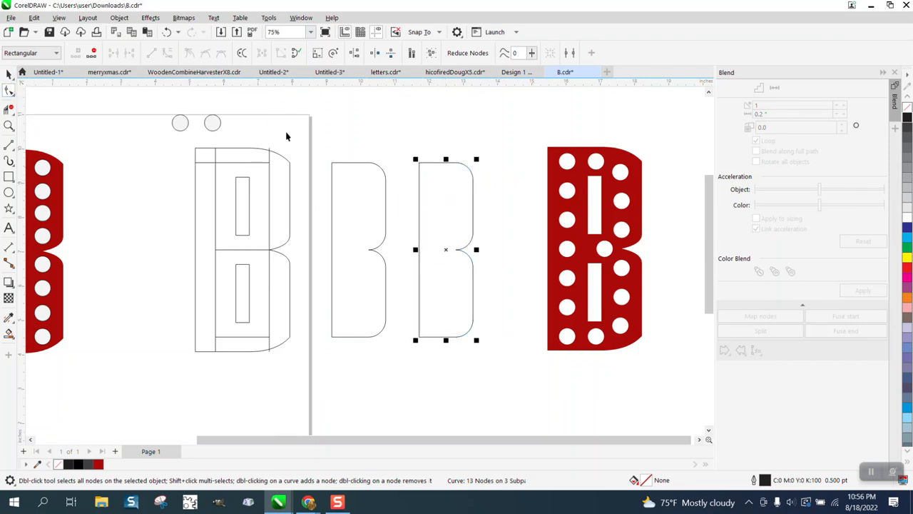
pyautogui.click(553, 157)
pyautogui.press('Delete')
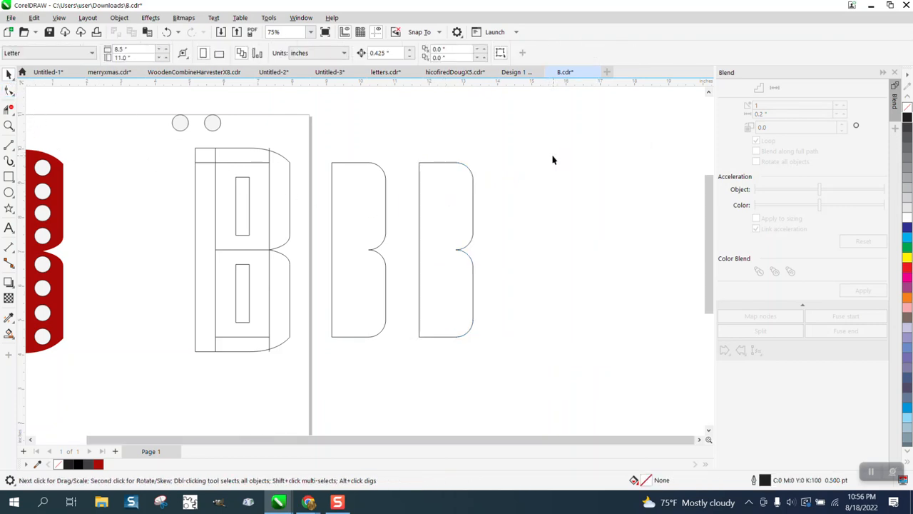
pyautogui.click(472, 179)
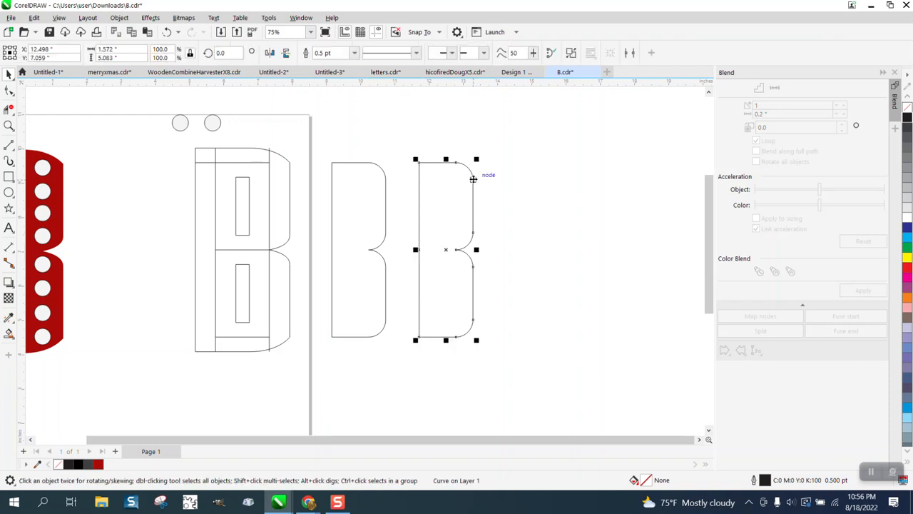
# Duplicate the broken-apart B outline and nudge the copy about 2.1 in to the right of the original.
pyautogui.hotkey('ctrl', 'd')
pyautogui.press('Right')
pyautogui.press('Right')
pyautogui.press('Right')
pyautogui.press('Right')
pyautogui.press('Right')
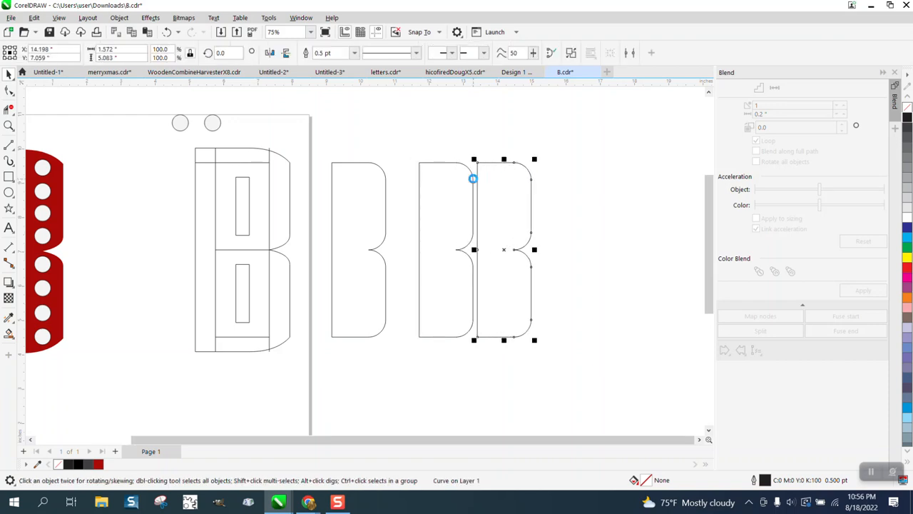
# Delete virtual segments so one B outline keeps only its curved side and the copy only its straight vertical edge.
pyautogui.click(14, 111)
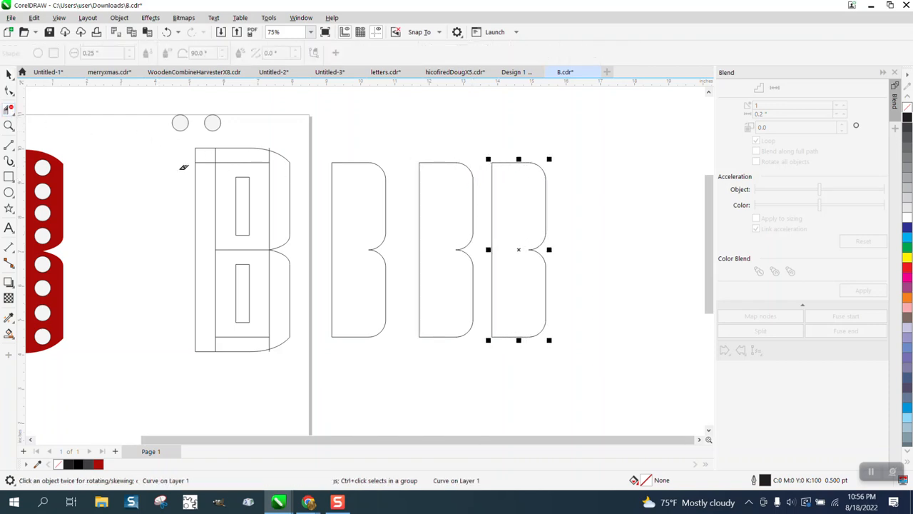
pyautogui.click(419, 205)
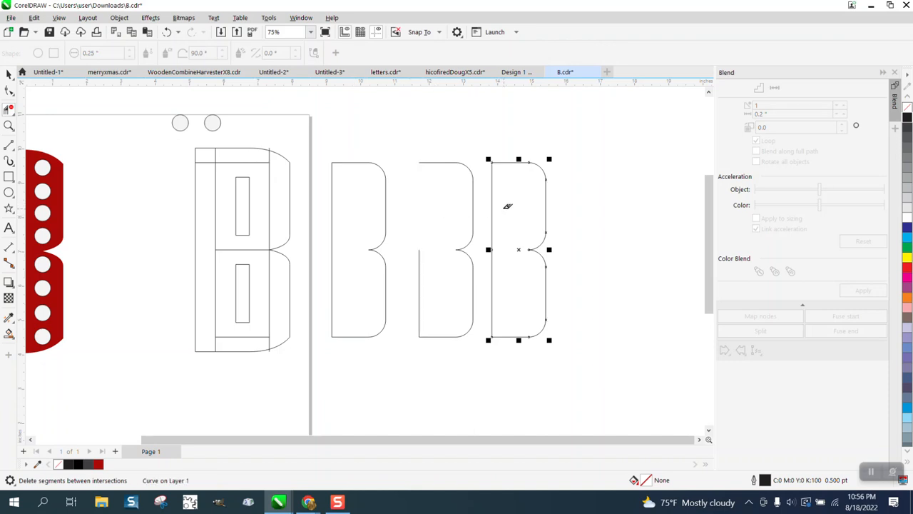
pyautogui.click(419, 267)
pyautogui.click(544, 212)
pyautogui.click(548, 261)
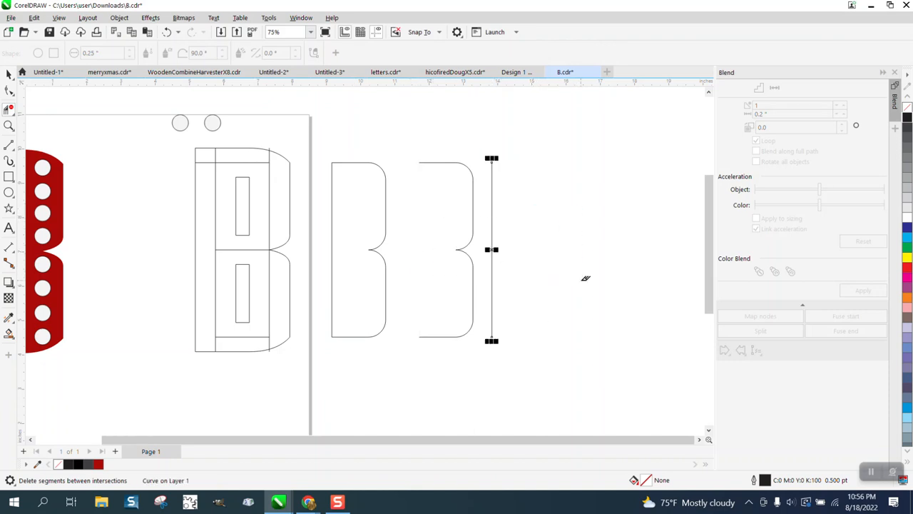
# Place one circle on the upper end and one on the lower end of the isolated vertical line.
pyautogui.click(9, 74)
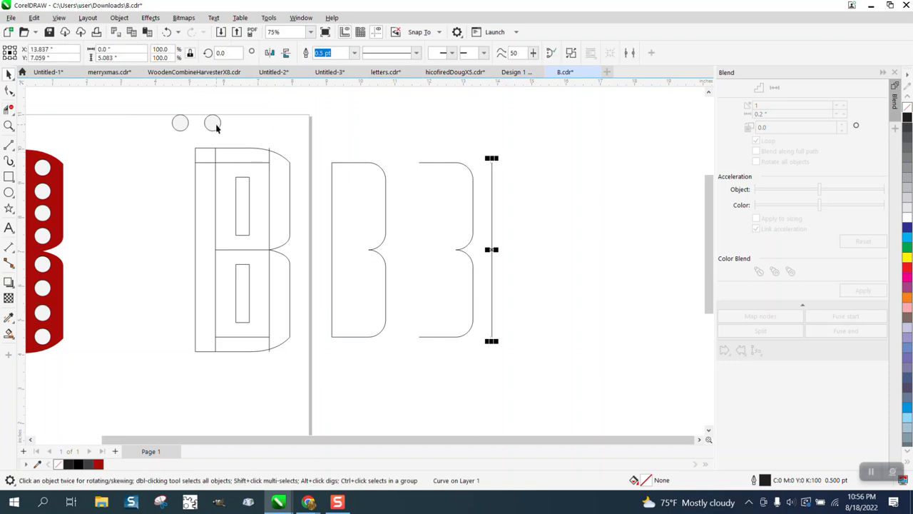
pyautogui.moveTo(213, 123); pyautogui.dragTo(493, 164)
pyautogui.moveTo(183, 125); pyautogui.dragTo(492, 336)
pyautogui.scroll(-2, 426, 269)
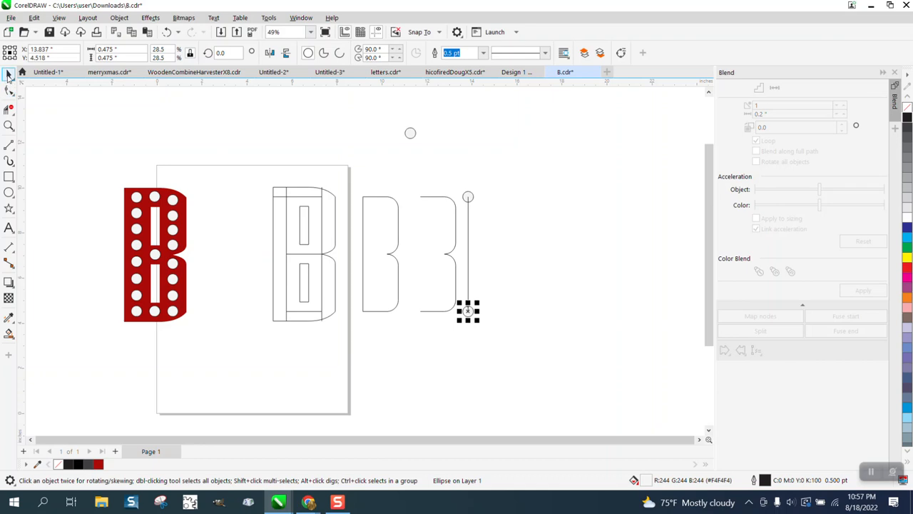
# Blend the two circles at the ends of the vertical line using 7 steps.
pyautogui.moveTo(456, 186); pyautogui.dragTo(502, 348)
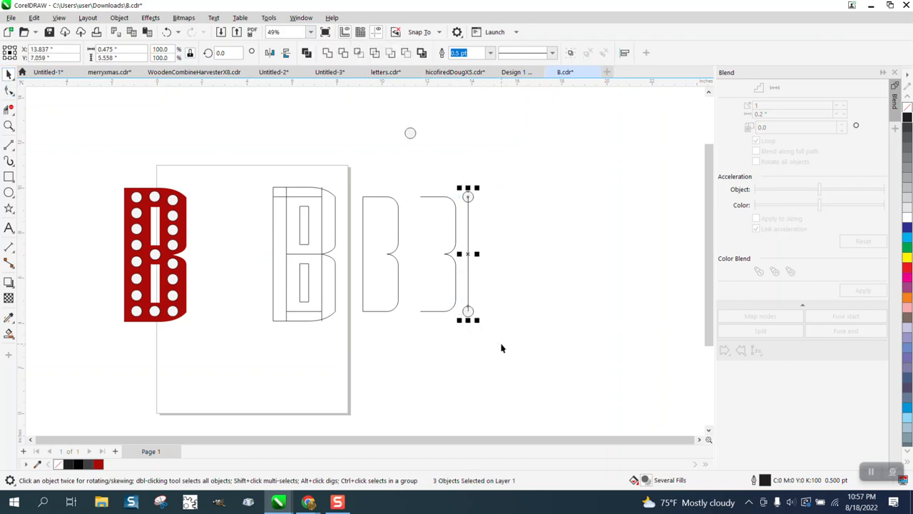
pyautogui.click(485, 202)
pyautogui.click(471, 198)
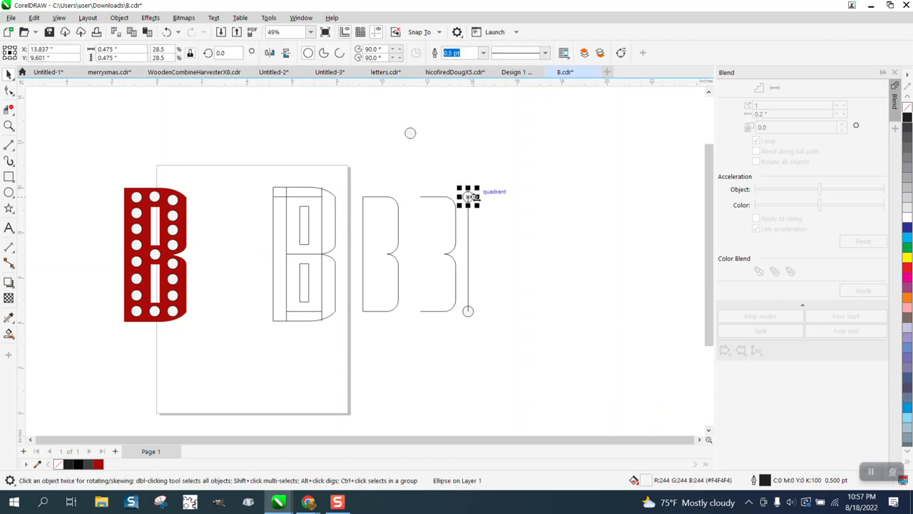
pyautogui.keyDown('shift'); pyautogui.click(472, 314); pyautogui.keyUp('shift')
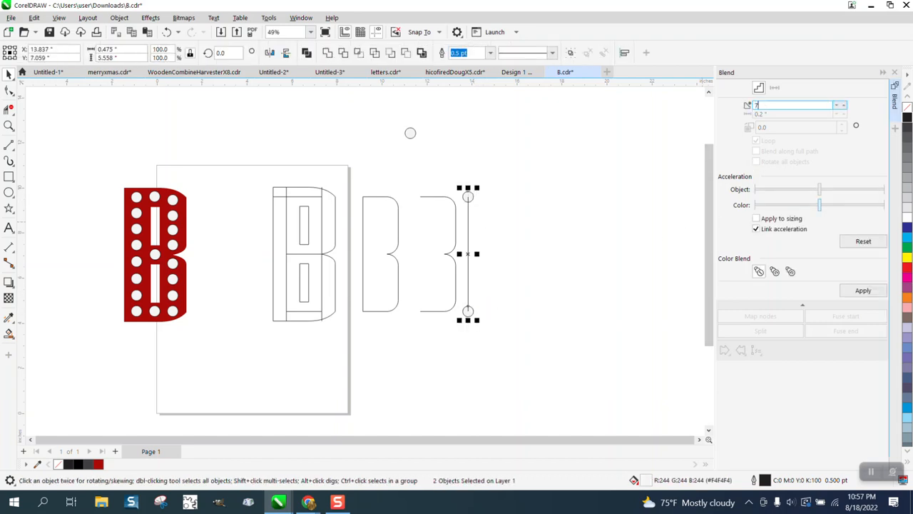
pyautogui.click(863, 290)
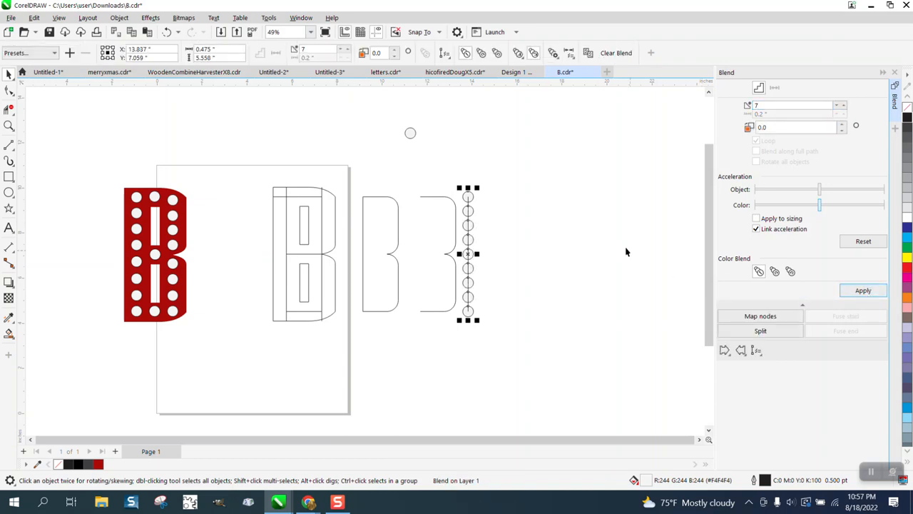
# Nudge the open B curve about 3.4 in right, to the other side of the circle column.
pyautogui.click(452, 201)
pyautogui.press('Right')
pyautogui.press('Right')
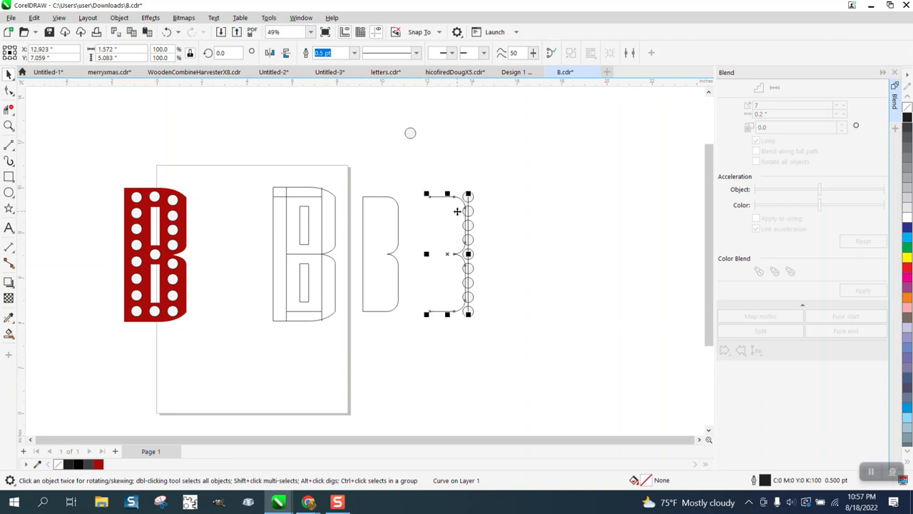
pyautogui.press('Right')
pyautogui.press('Right')
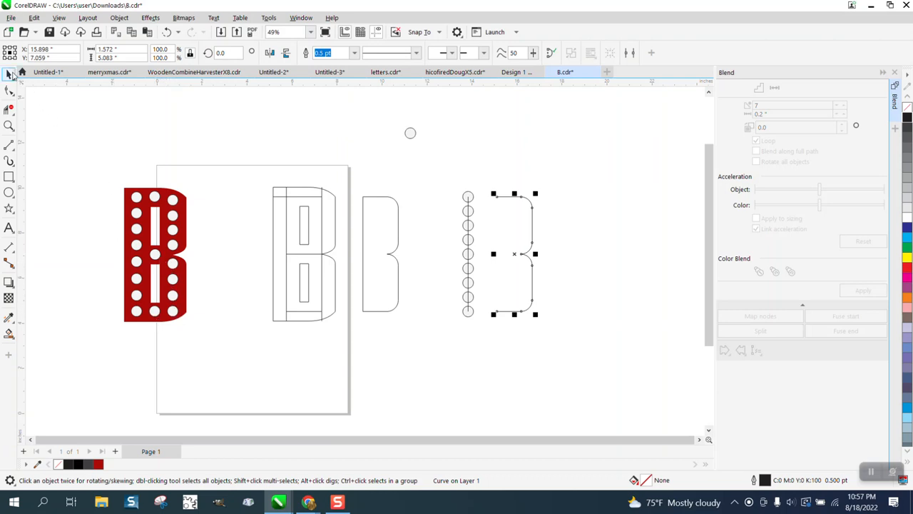
# Copy the spare circle above the shapes to a spot about 4.3 in to its right.
pyautogui.click(412, 133)
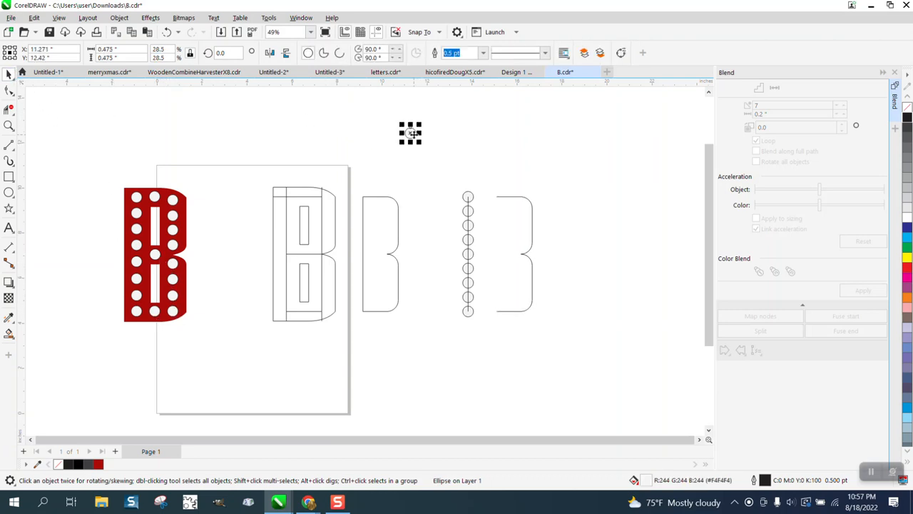
pyautogui.moveTo(413, 134); pyautogui.dragTo(511, 134)
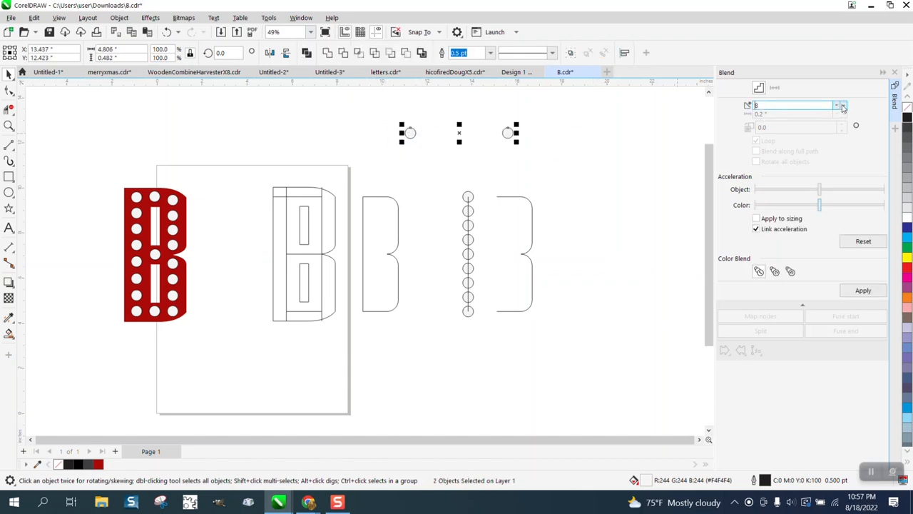
# Blend the two upper circles using 9 steps and fit the blend along the full path of the open B curve.
pyautogui.click(864, 291)
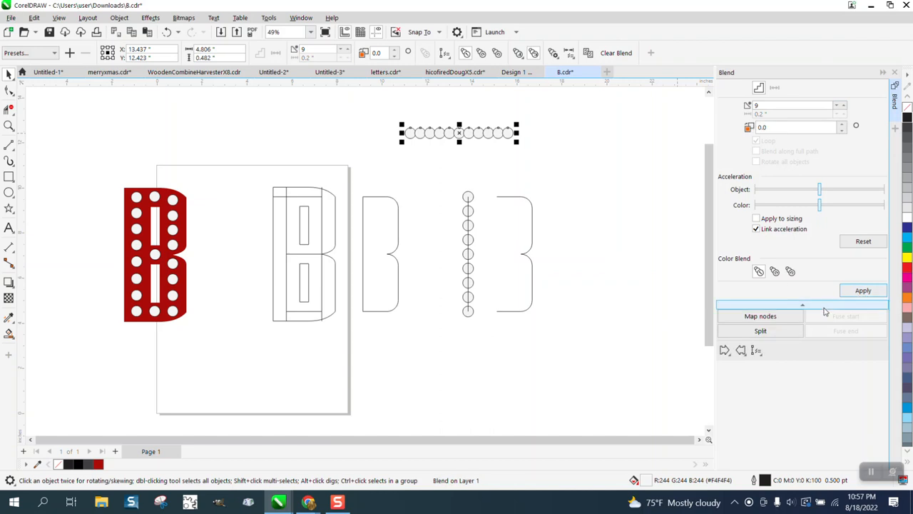
pyautogui.click(760, 355)
pyautogui.click(776, 363)
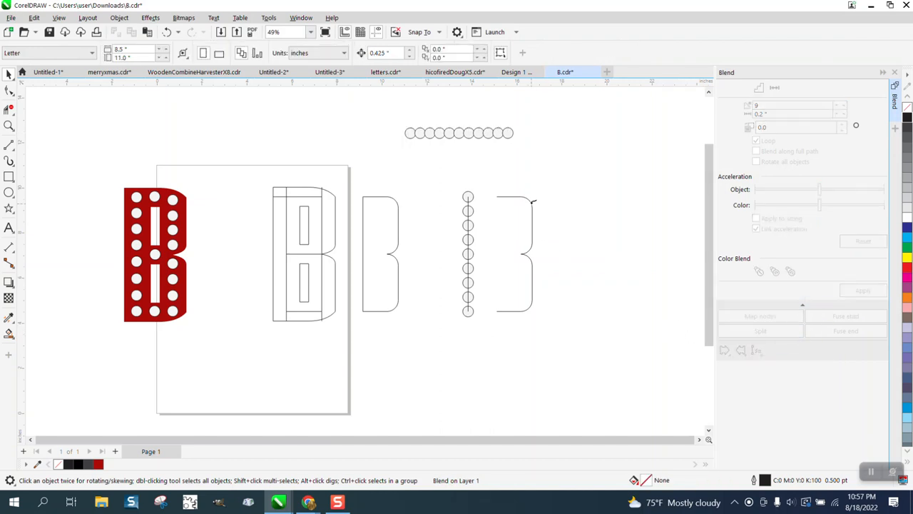
pyautogui.click(532, 202)
pyautogui.click(756, 152)
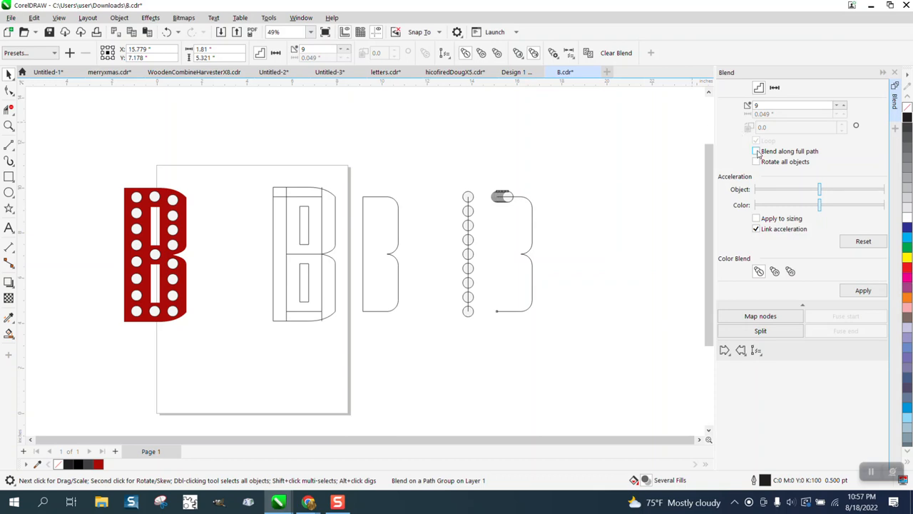
pyautogui.click(861, 293)
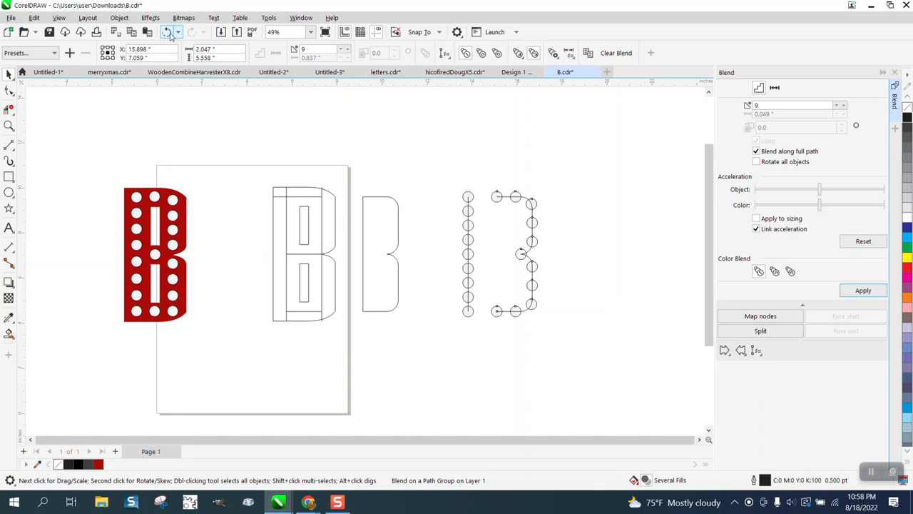
# Undo the full-path fitting and the 9-step blend, back to the two separate circles.
pyautogui.click(167, 32)
pyautogui.click(167, 32)
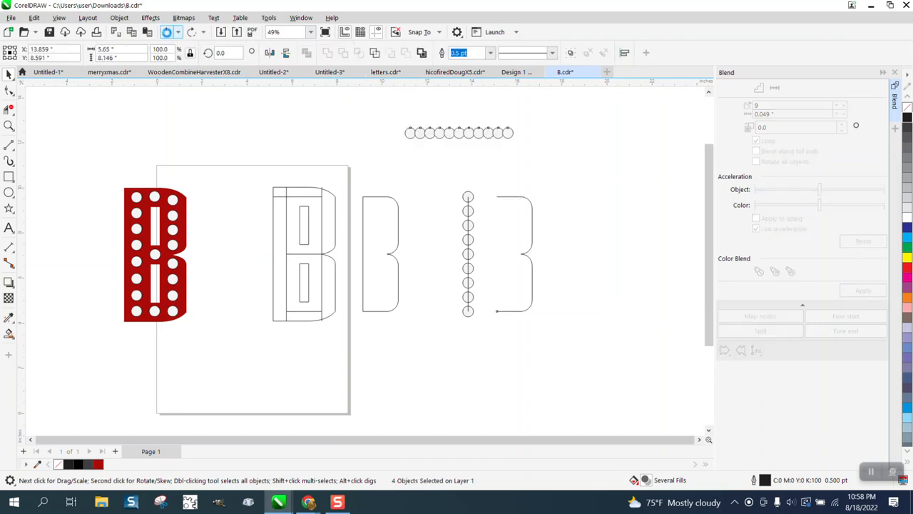
pyautogui.click(167, 32)
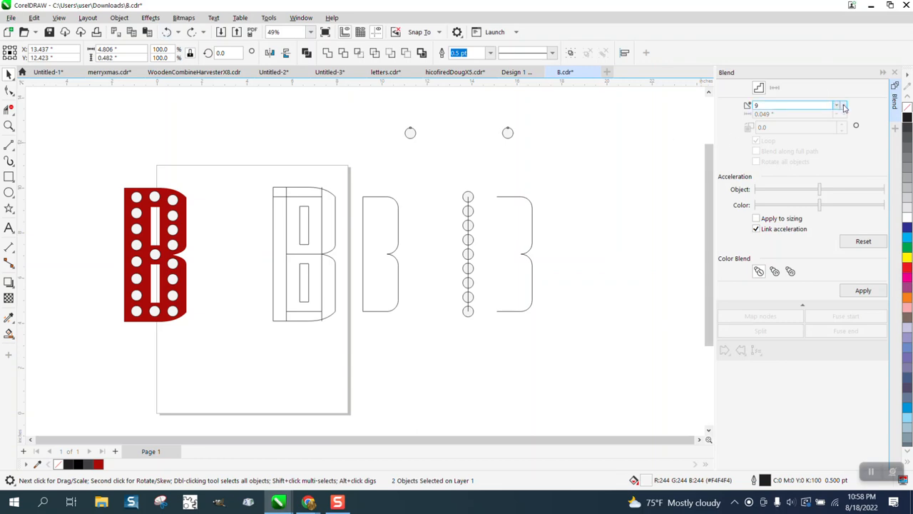
# Blend the two upper circles using 11 steps and fit the blend along the full path of the open B curve.
pyautogui.click(844, 105)
pyautogui.click(863, 291)
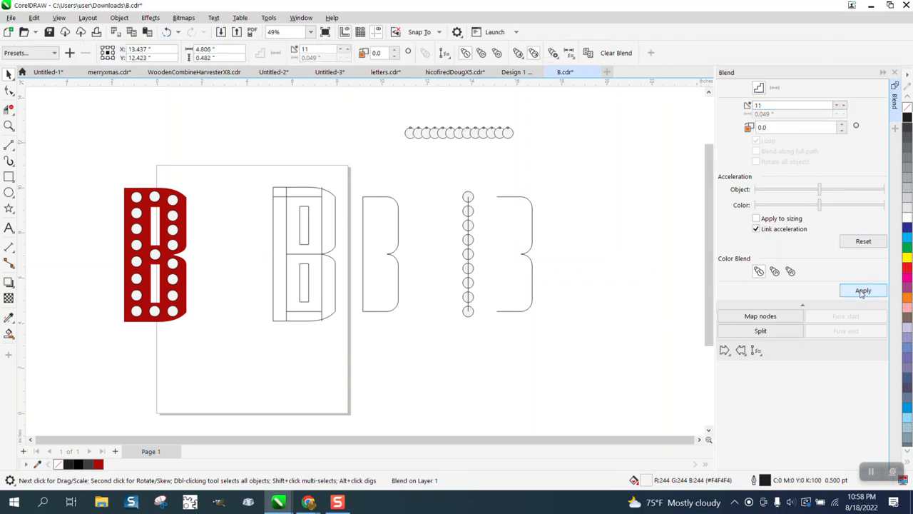
pyautogui.click(756, 350)
pyautogui.click(797, 367)
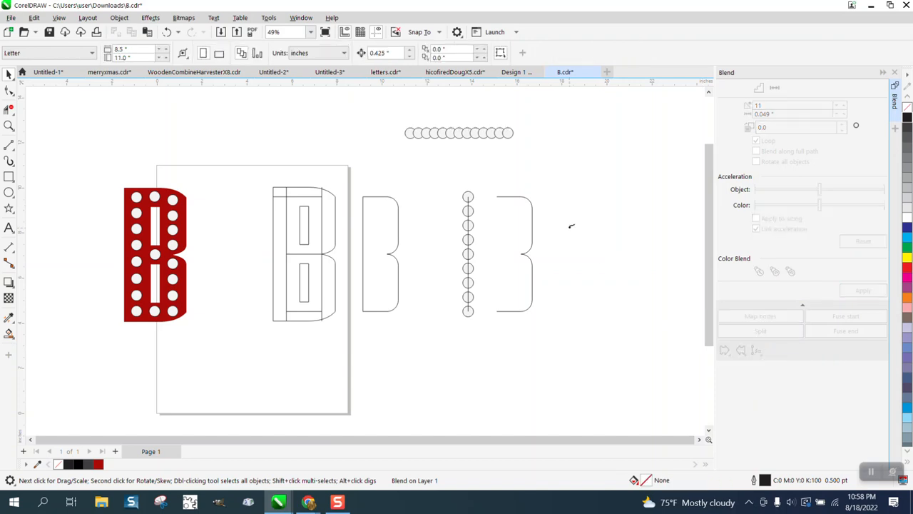
pyautogui.click(535, 208)
pyautogui.click(757, 151)
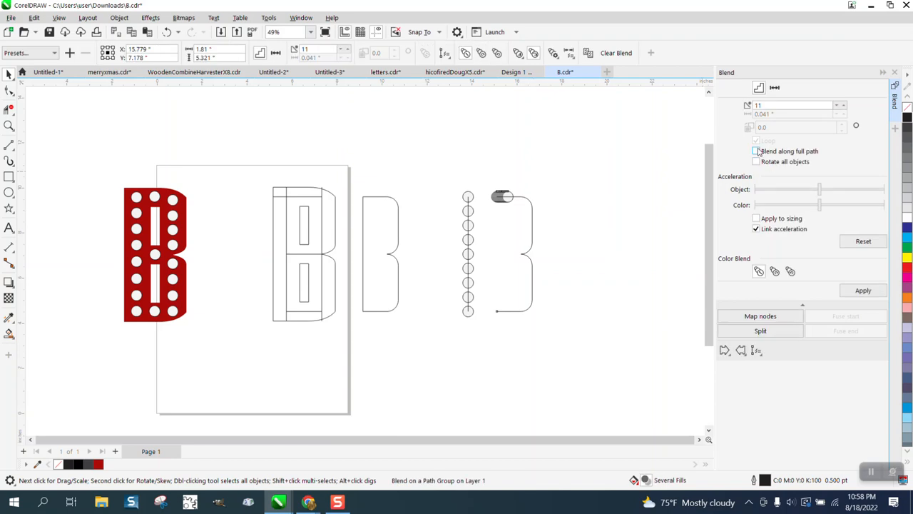
pyautogui.click(863, 291)
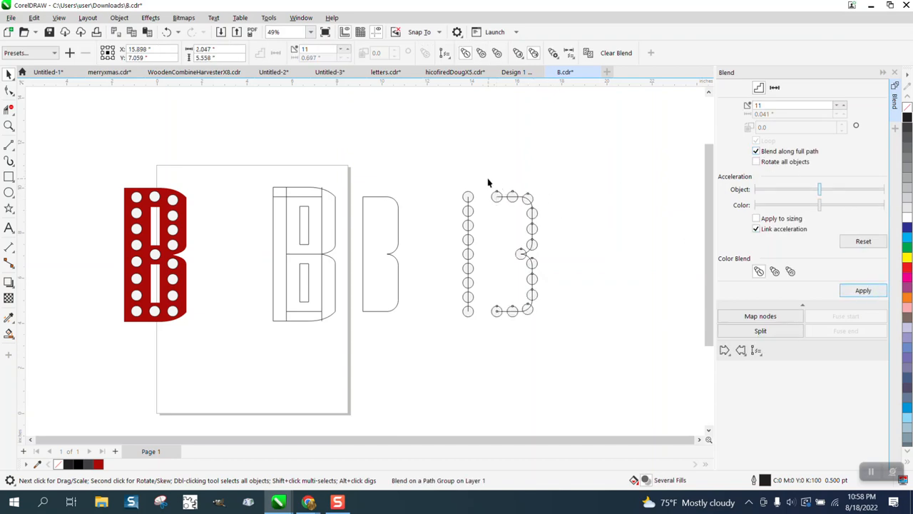
# Break apart the blend on the open B curve and delete the circles at the curve's two ends.
pyautogui.click(496, 195)
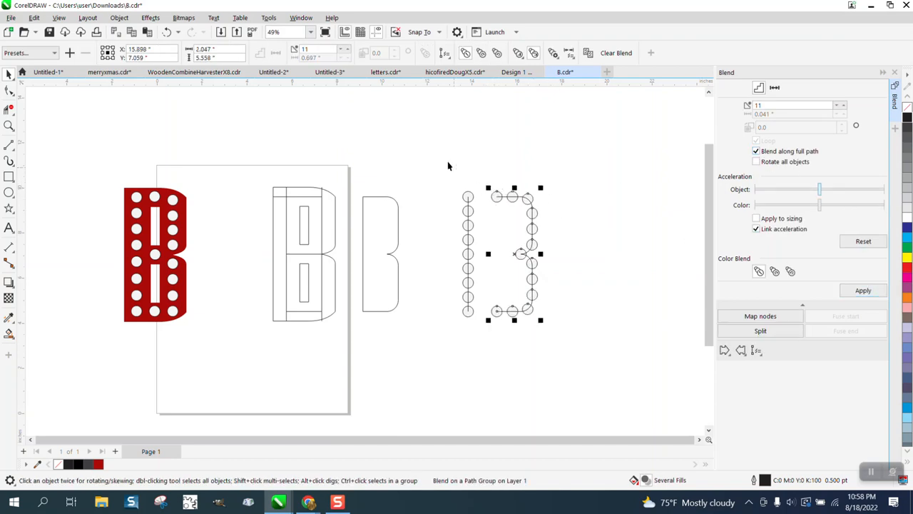
pyautogui.click(120, 17)
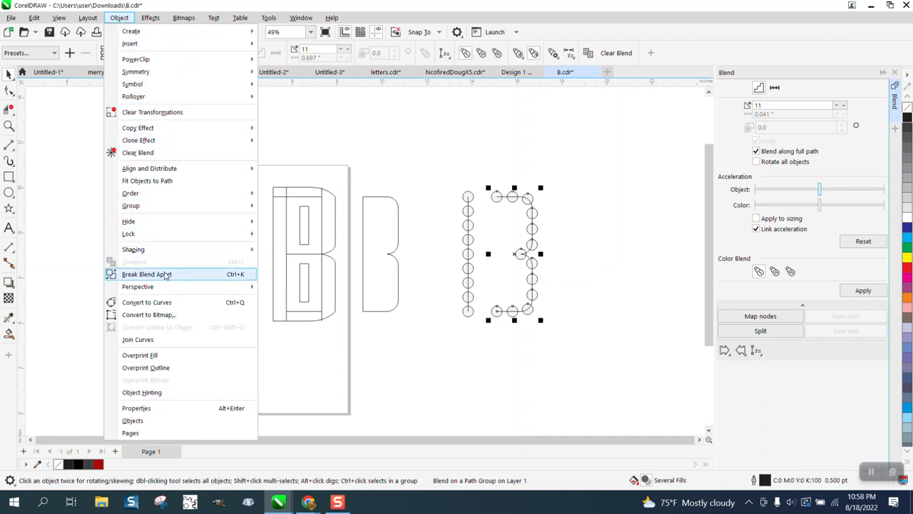
pyautogui.click(164, 274)
pyautogui.click(381, 156)
pyautogui.click(494, 197)
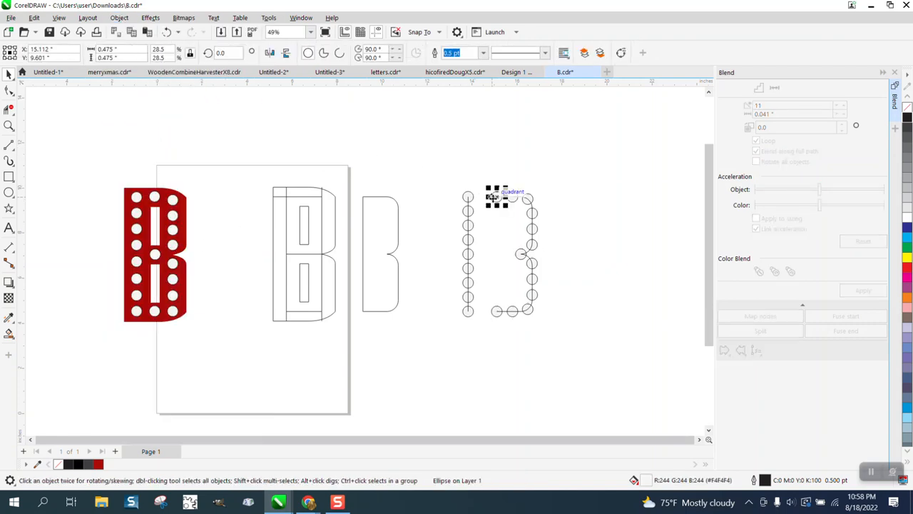
pyautogui.press('Delete')
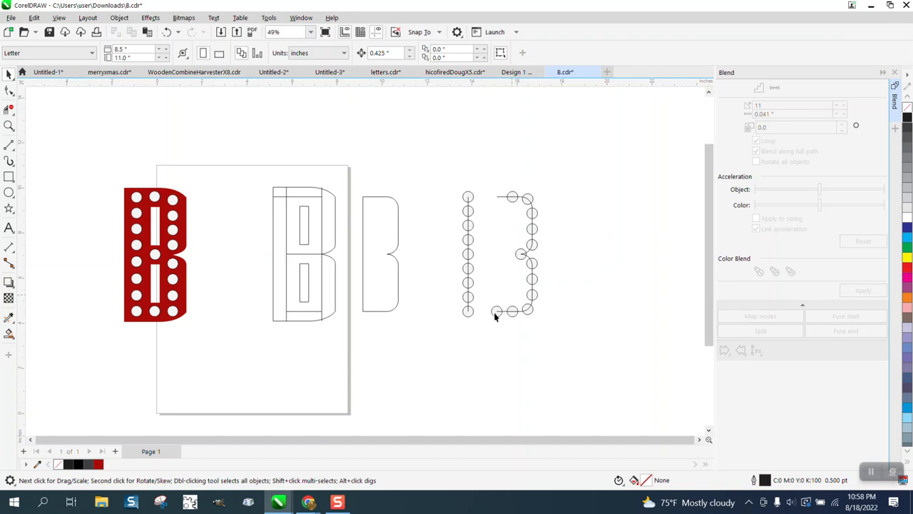
pyautogui.click(495, 314)
pyautogui.press('Delete')
# Nudge the open B guide curve about 3 in right, clear of the circles.
pyautogui.click(499, 198)
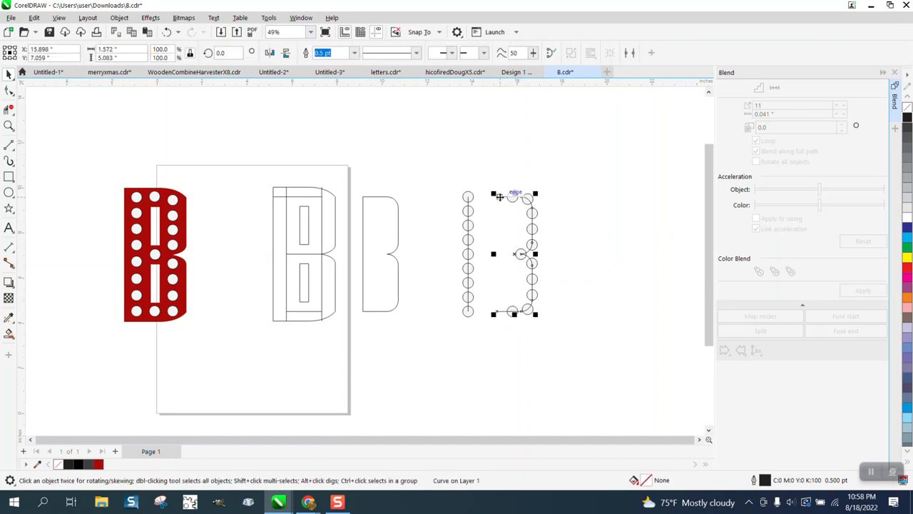
pyautogui.press('Right')
pyautogui.press('pagedown')
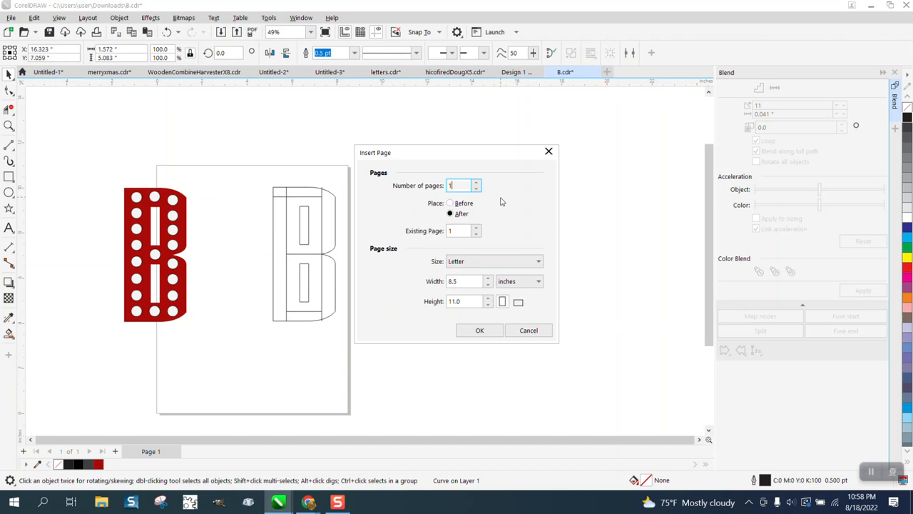
pyautogui.click(536, 332)
pyautogui.press('Right')
pyautogui.press('Right')
pyautogui.press('Right')
pyautogui.press('Right')
pyautogui.press('Right')
pyautogui.press('Right')
pyautogui.press('Right')
pyautogui.press('Right')
pyautogui.press('Right')
pyautogui.press('Right')
pyautogui.press('Right')
pyautogui.press('Right')
pyautogui.press('Right')
pyautogui.press('Right')
pyautogui.press('Right')
pyautogui.press('Right')
pyautogui.press('Right')
pyautogui.press('Right')
pyautogui.press('Right')
pyautogui.press('Right')
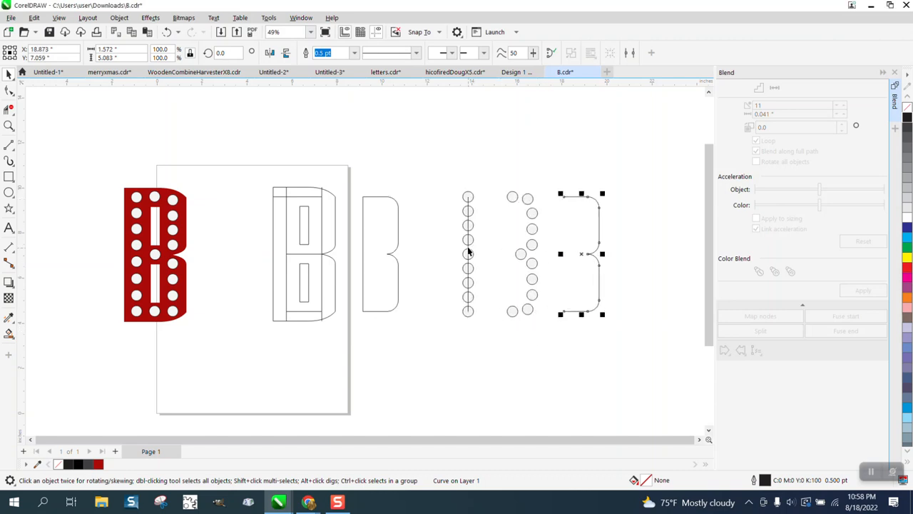
# Break the blended column of circles apart from its straight guide line and delete the line.
pyautogui.click(468, 250)
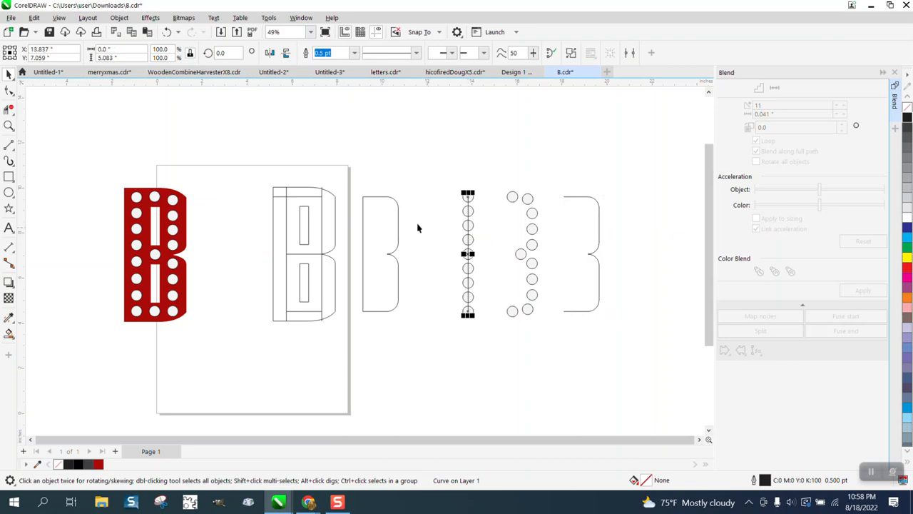
pyautogui.click(120, 17)
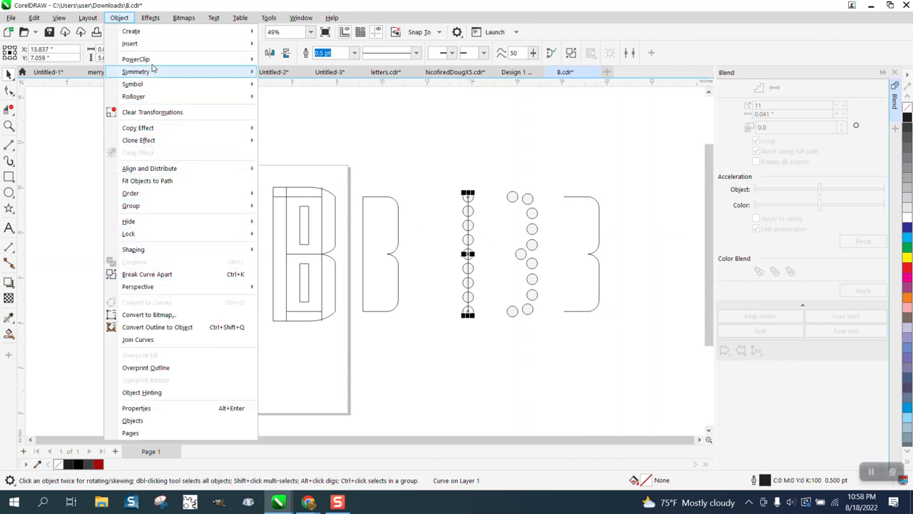
pyautogui.click(126, 19)
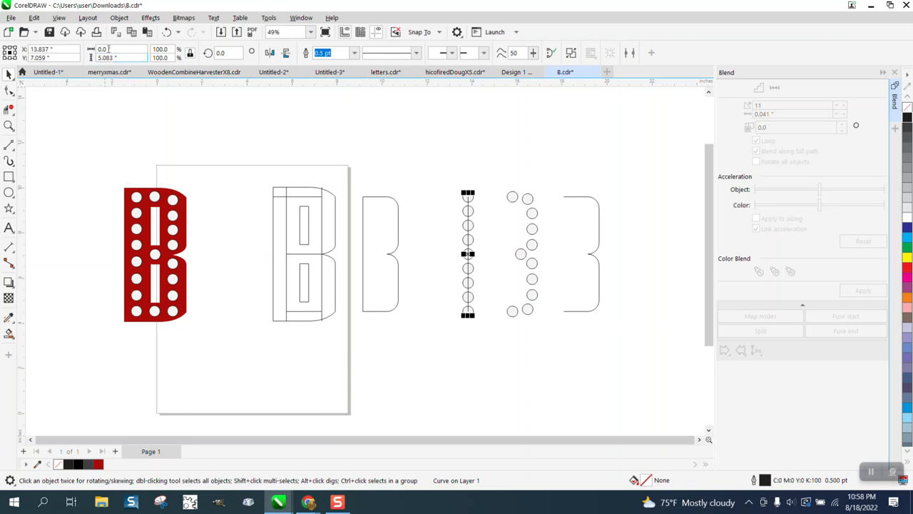
pyautogui.click(118, 19)
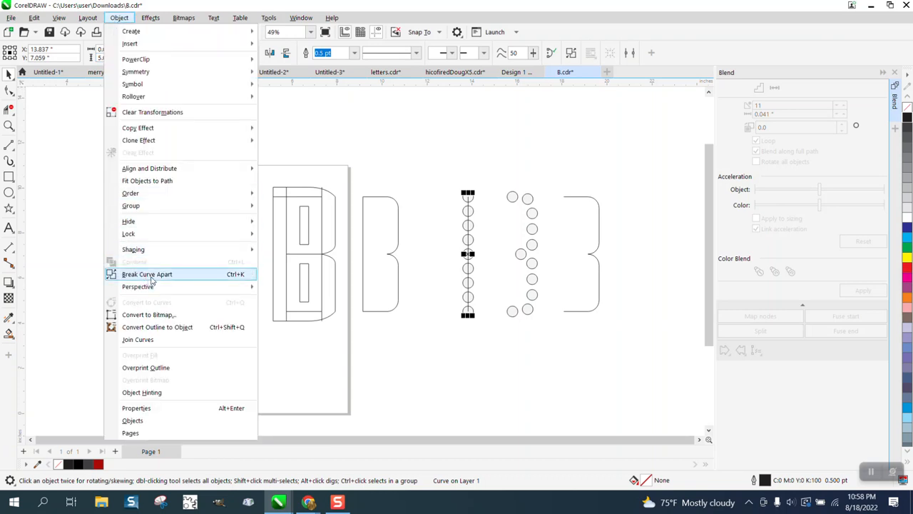
pyautogui.click(151, 276)
pyautogui.click(461, 202)
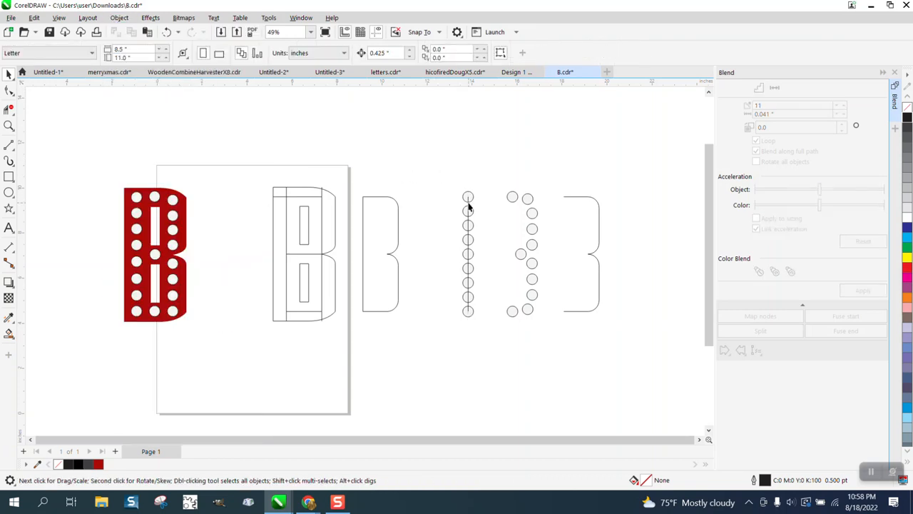
pyautogui.click(468, 205)
pyautogui.press('Escape')
pyautogui.click(468, 267)
pyautogui.press('Delete')
# Nudge the group of 11 curved-side circles about 1.3 in left, next to the straight column of circles.
pyautogui.moveTo(564, 308); pyautogui.dragTo(585, 320)
pyautogui.press('Left')
pyautogui.press('Left')
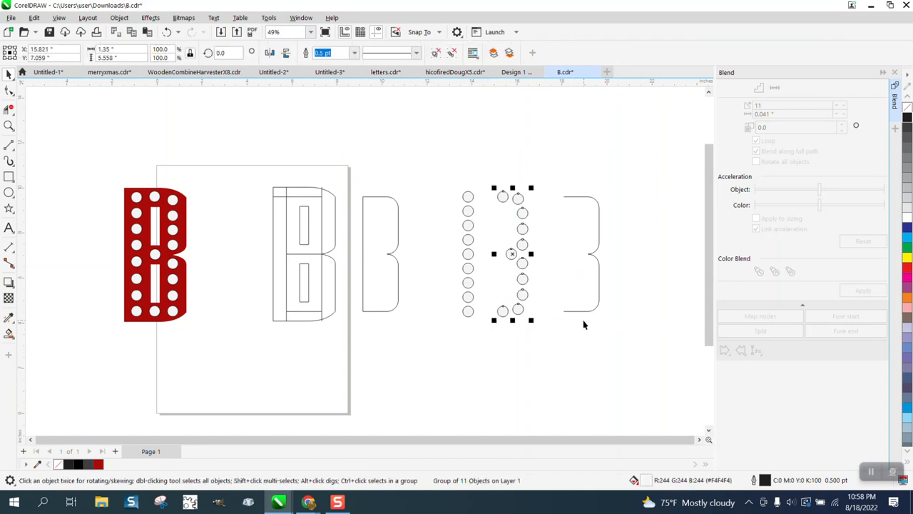
pyautogui.press('Left')
pyautogui.press('Left')
pyautogui.press('Left')
pyautogui.press('Left')
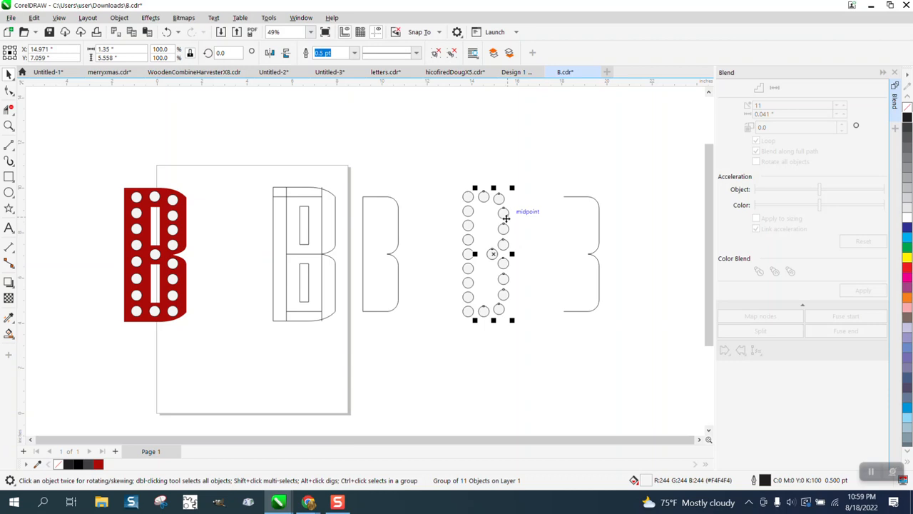
pyautogui.moveTo(438, 158); pyautogui.dragTo(552, 349)
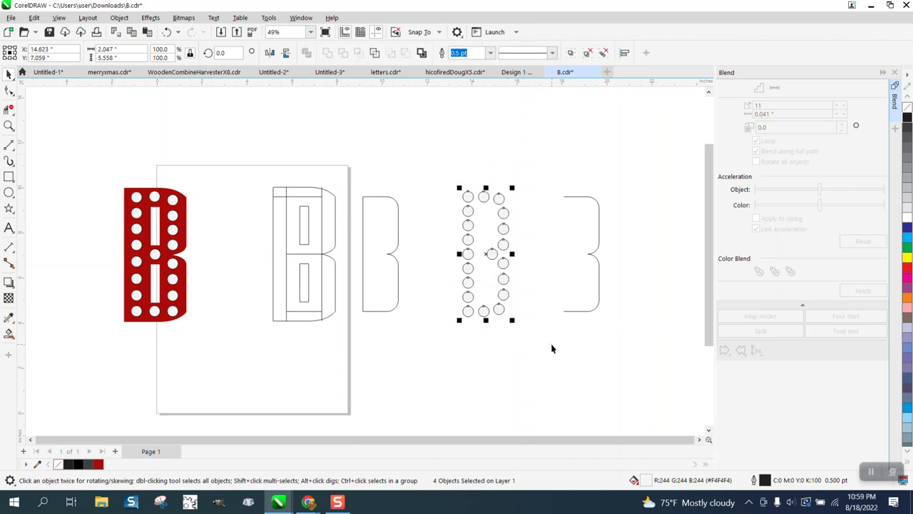
# Nudge the outer B outline about 8.1 in right so that it surrounds the blended circles.
pyautogui.click(307, 193)
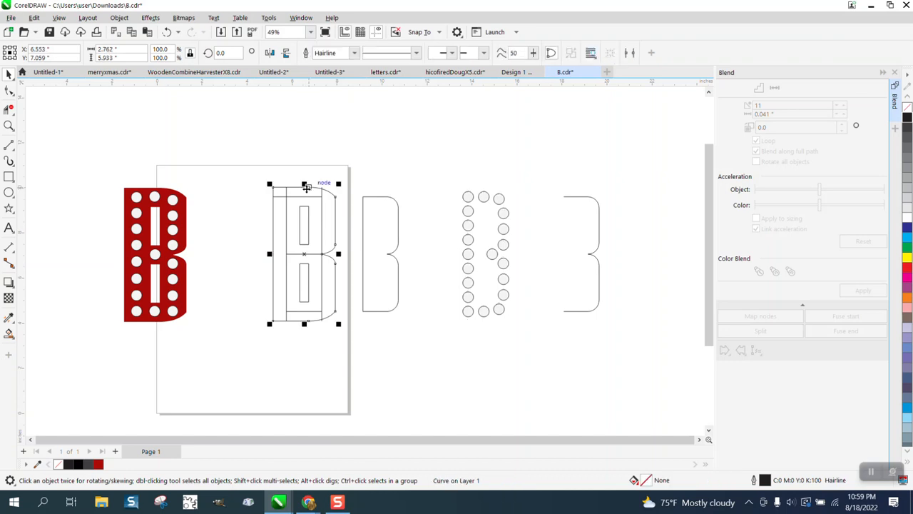
pyautogui.press('Right')
pyautogui.press('Right')
pyautogui.press('Right')
pyautogui.press('Right')
pyautogui.press('Right')
pyautogui.press('Right')
pyautogui.press('Right')
pyautogui.press('Right')
pyautogui.press('Right')
pyautogui.press('Right')
pyautogui.press('Right')
pyautogui.press('Right')
pyautogui.press('Right')
pyautogui.press('Right')
pyautogui.press('Right')
pyautogui.press('Right')
pyautogui.press('Right')
pyautogui.press('Right')
pyautogui.press('Right')
pyautogui.press('Right')
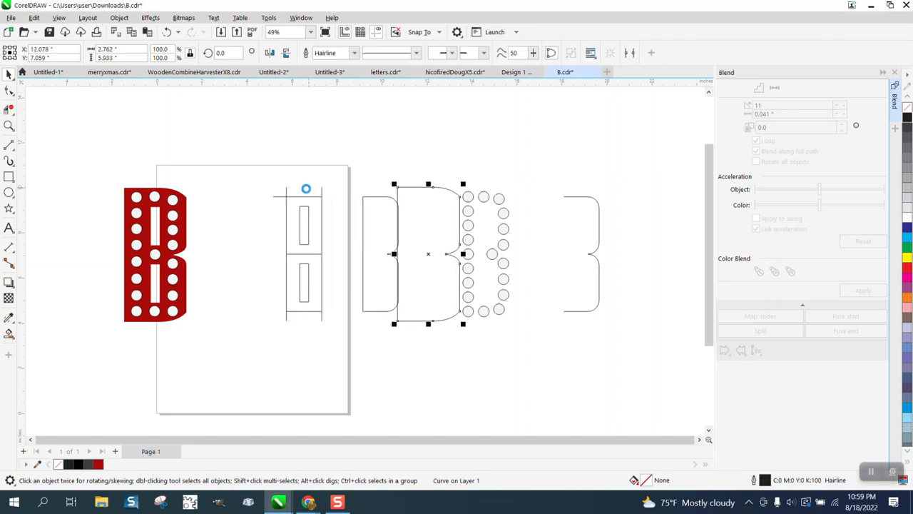
pyautogui.press('Right')
pyautogui.press('Right')
pyautogui.press('Right')
pyautogui.press('Right')
pyautogui.press('Right')
pyautogui.press('Right')
pyautogui.press('Right')
pyautogui.press('Right')
pyautogui.press('Right')
pyautogui.press('Right')
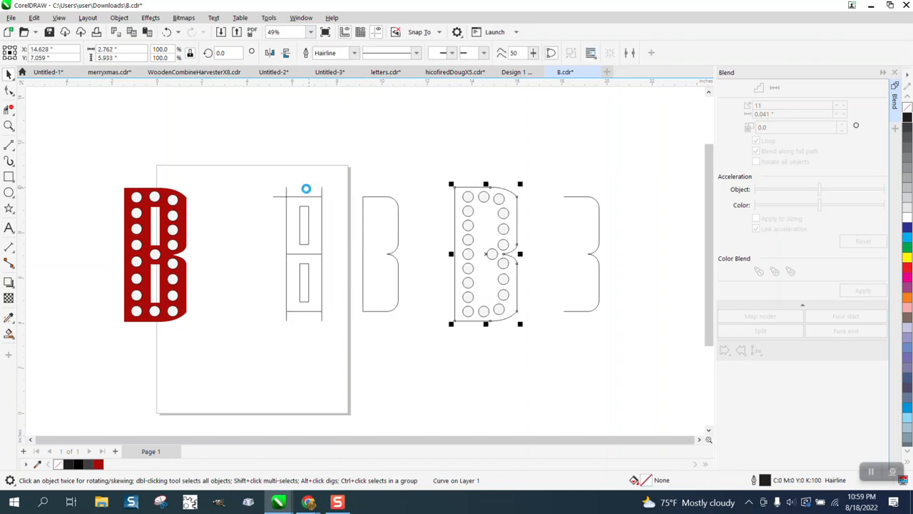
# Nudge the two narrow inner rectangles together about 8.1 in right into the new B outline.
pyautogui.click(304, 225)
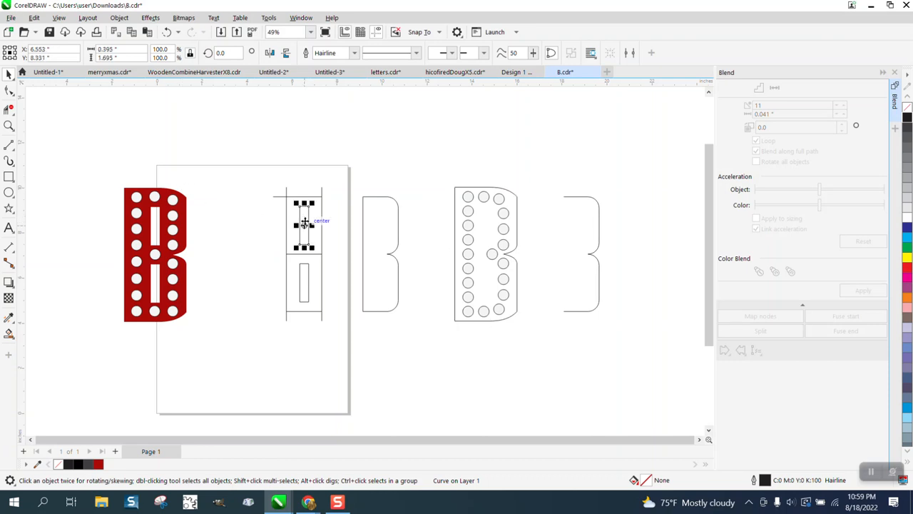
pyautogui.click(312, 282)
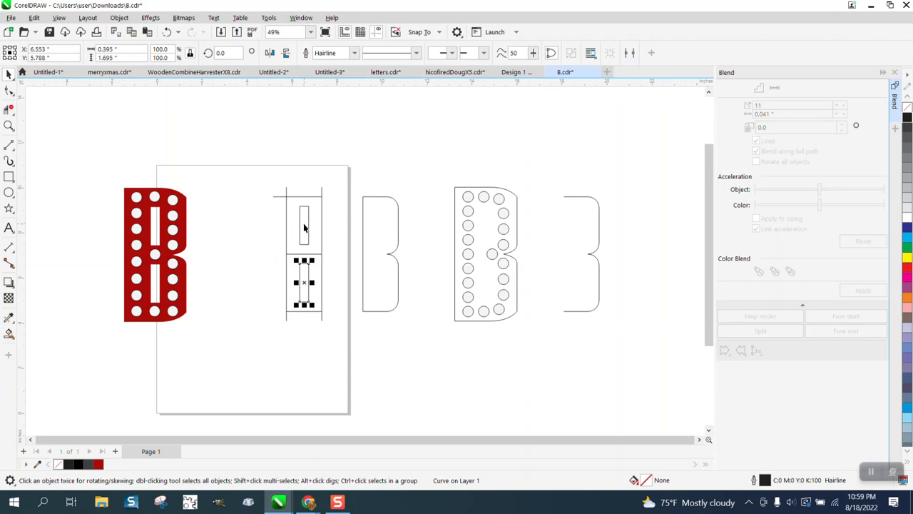
pyautogui.keyDown('shift'); pyautogui.click(304, 225); pyautogui.keyUp('shift')
pyautogui.press('Right')
pyautogui.press('Right')
pyautogui.press('Right')
pyautogui.press('Right')
pyautogui.press('Right')
pyautogui.press('Right')
pyautogui.press('Right')
pyautogui.press('Right')
pyautogui.press('Right')
pyautogui.press('Right')
pyautogui.press('Right')
pyautogui.press('Right')
pyautogui.press('Right')
pyautogui.press('Right')
pyautogui.press('Right')
pyautogui.press('Right')
pyautogui.press('Right')
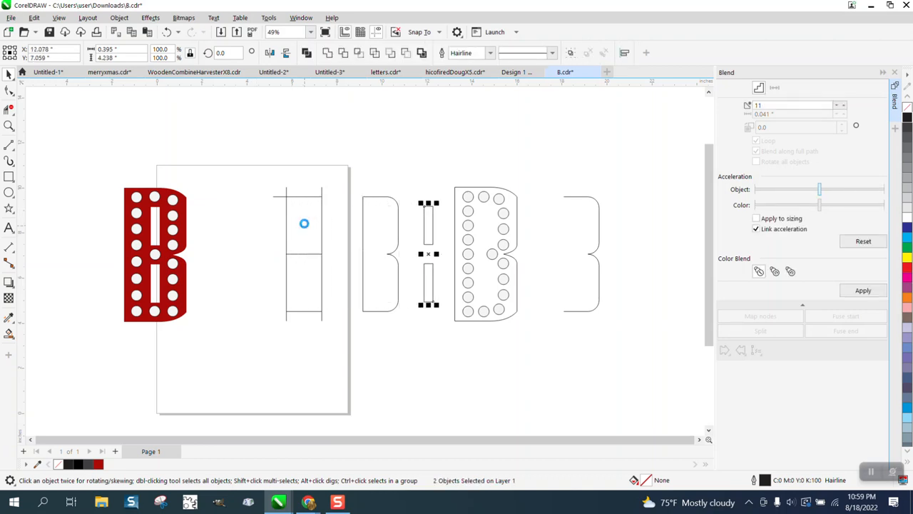
pyautogui.press('Right')
pyautogui.press('Right')
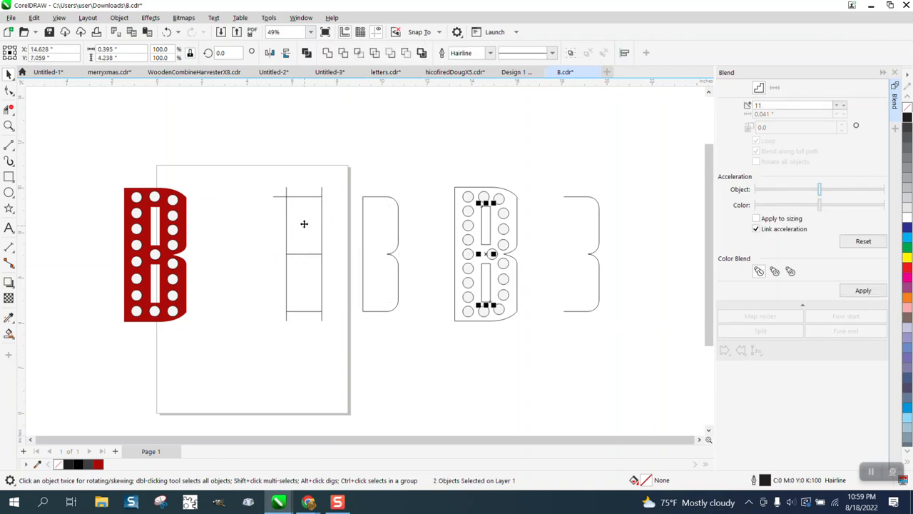
# Ungroup the curved-side circles and move the middle circle about 0.24 in left, between the two rectangles.
pyautogui.click(8, 125)
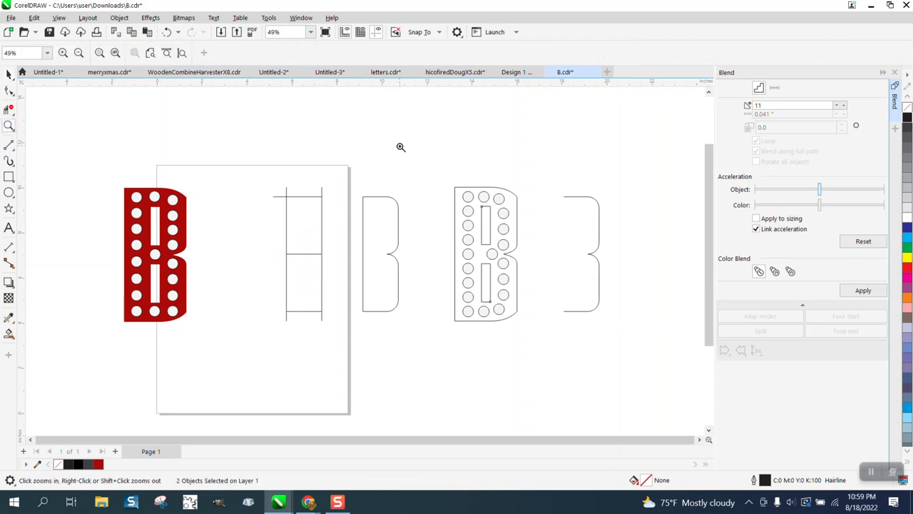
pyautogui.moveTo(402, 147); pyautogui.dragTo(570, 357)
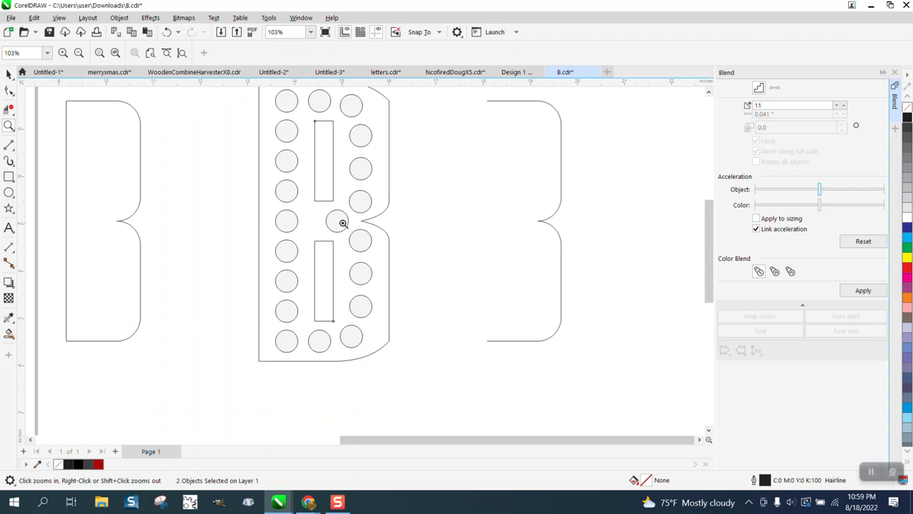
pyautogui.click(9, 74)
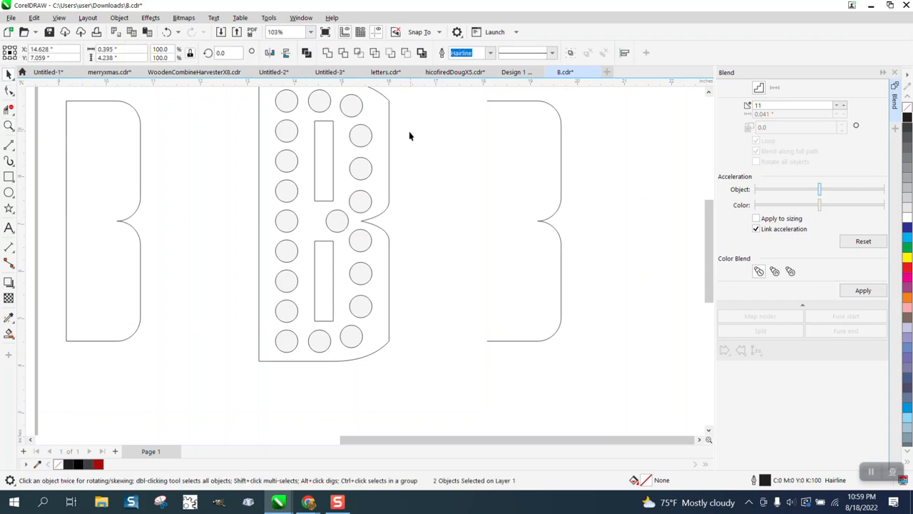
pyautogui.click(337, 217)
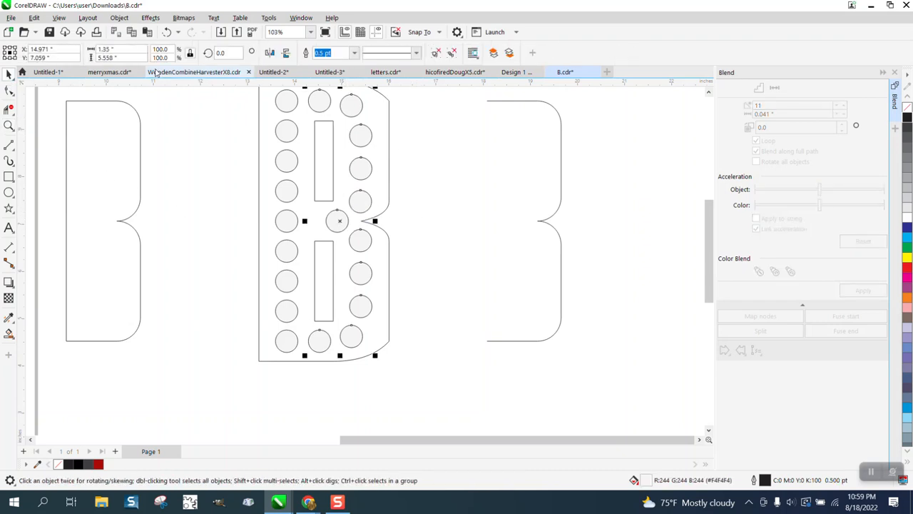
pyautogui.click(119, 17)
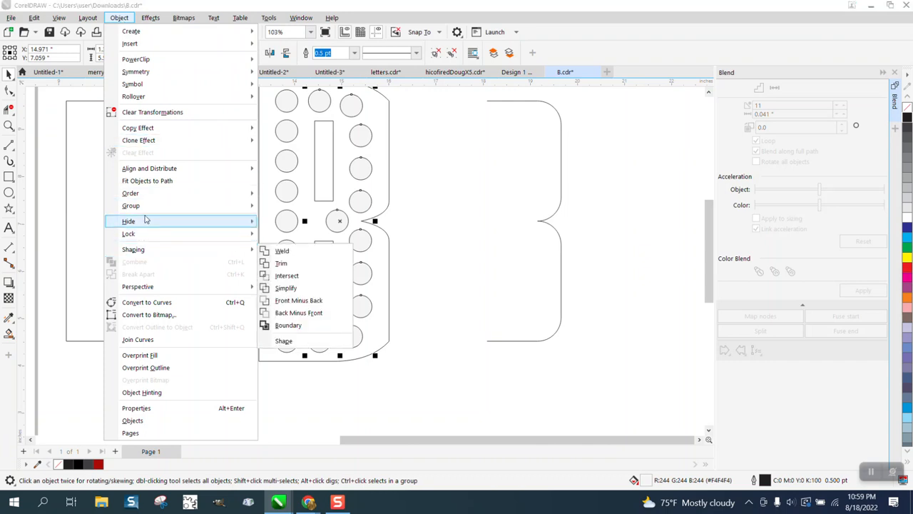
pyautogui.click(285, 220)
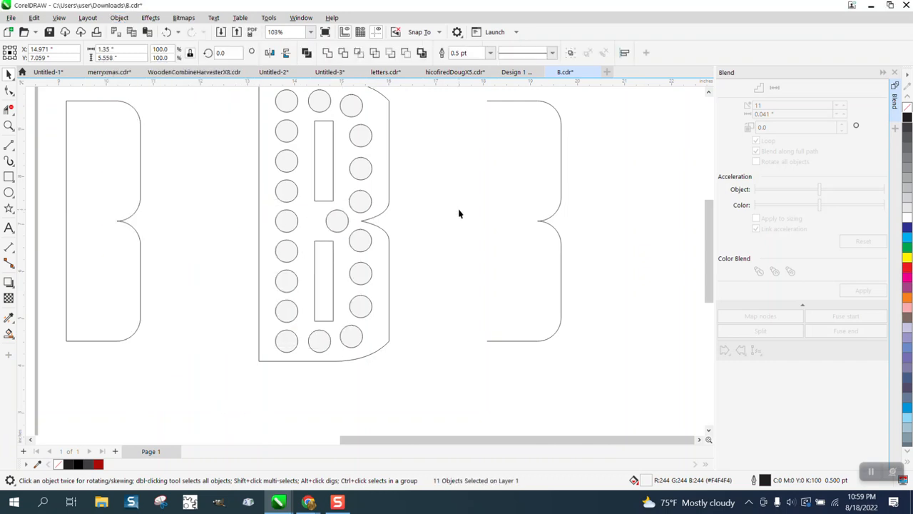
pyautogui.click(337, 221)
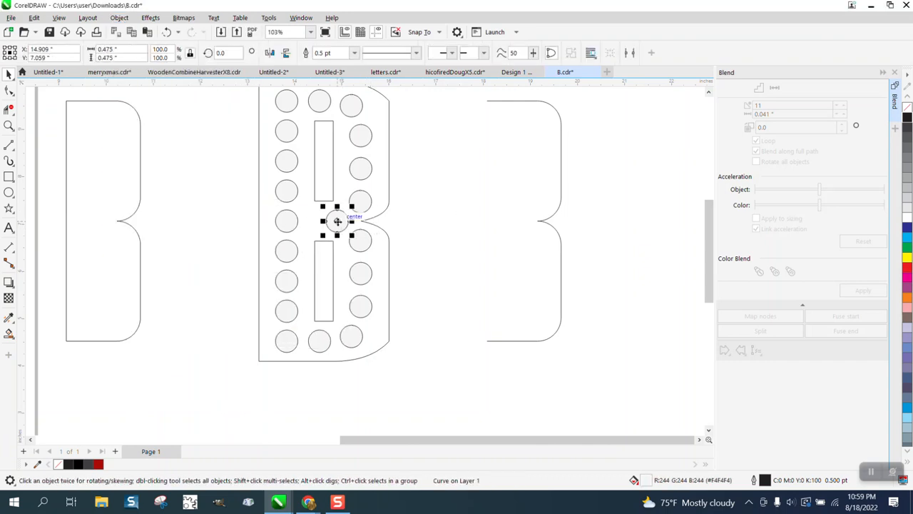
pyautogui.moveTo(338, 221); pyautogui.dragTo(326, 221)
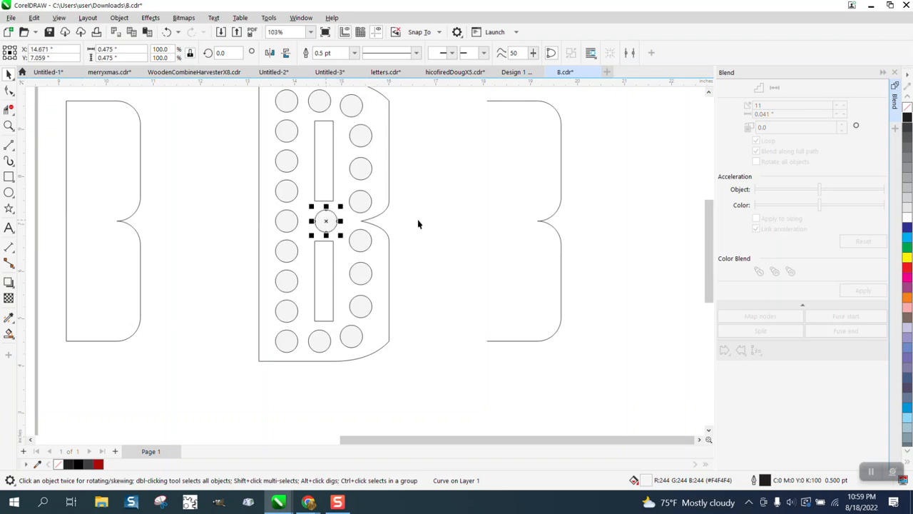
pyautogui.click(431, 224)
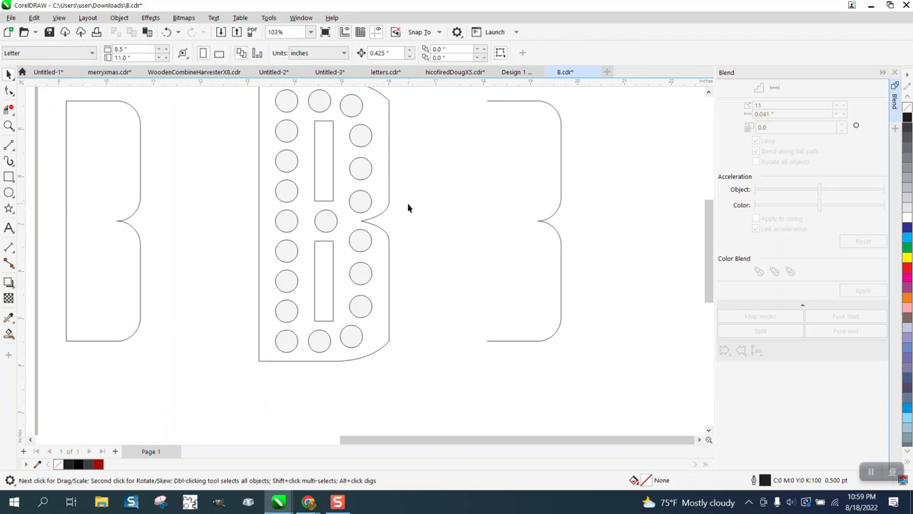
# Nudge the whole assembled B about 11.5 in left, right beside the red reference B.
pyautogui.scroll(-5, 363, 204)
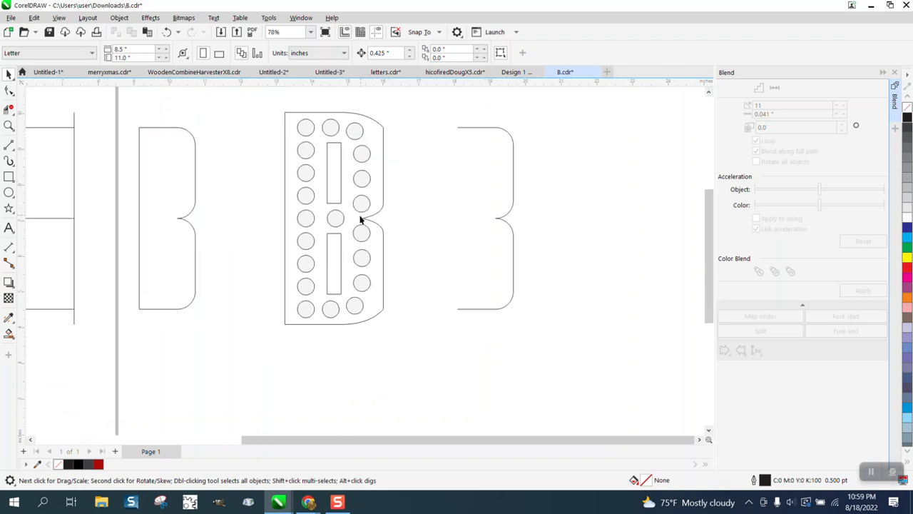
pyautogui.scroll(-2, 402, 280)
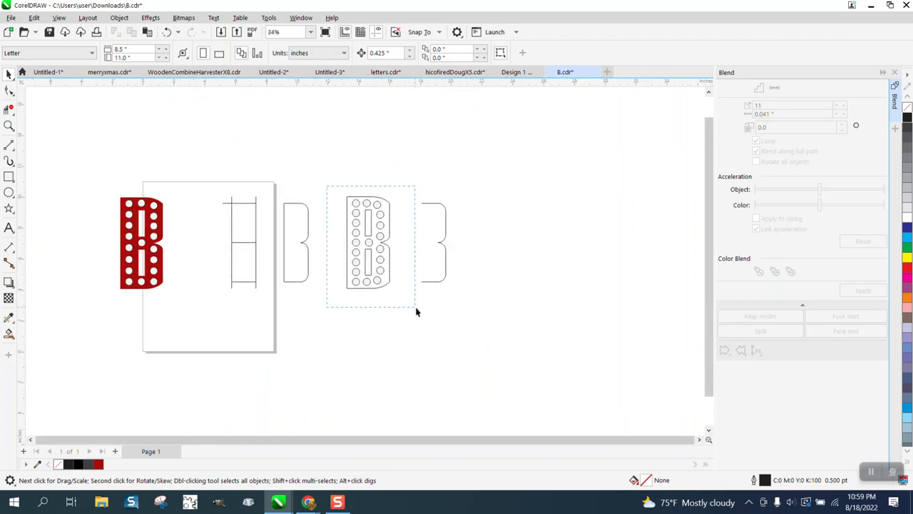
pyautogui.moveTo(417, 311); pyautogui.dragTo(418, 314)
pyautogui.press('Left')
pyautogui.press('Left')
pyautogui.press('Left')
pyautogui.press('Left')
pyautogui.press('Left')
pyautogui.press('Left')
pyautogui.press('Left')
pyautogui.press('Left')
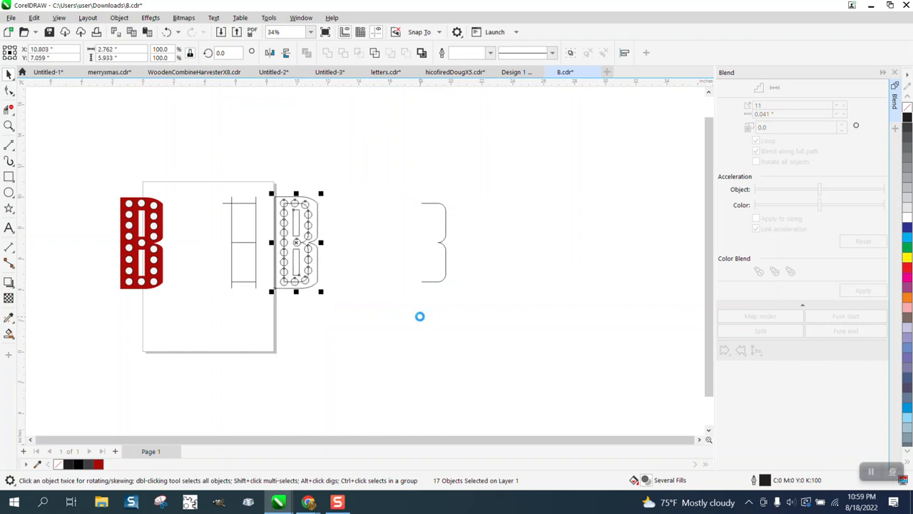
pyautogui.press('Left')
pyautogui.press('Left')
pyautogui.press('Left')
pyautogui.press('Left')
pyautogui.press('Left')
pyautogui.press('Left')
pyautogui.press('Left')
pyautogui.press('Left')
pyautogui.press('Left')
pyautogui.press('Left')
pyautogui.press('Left')
pyautogui.press('Left')
pyautogui.press('Left')
pyautogui.press('Left')
pyautogui.press('Left')
pyautogui.press('Left')
pyautogui.press('Left')
pyautogui.press('Left')
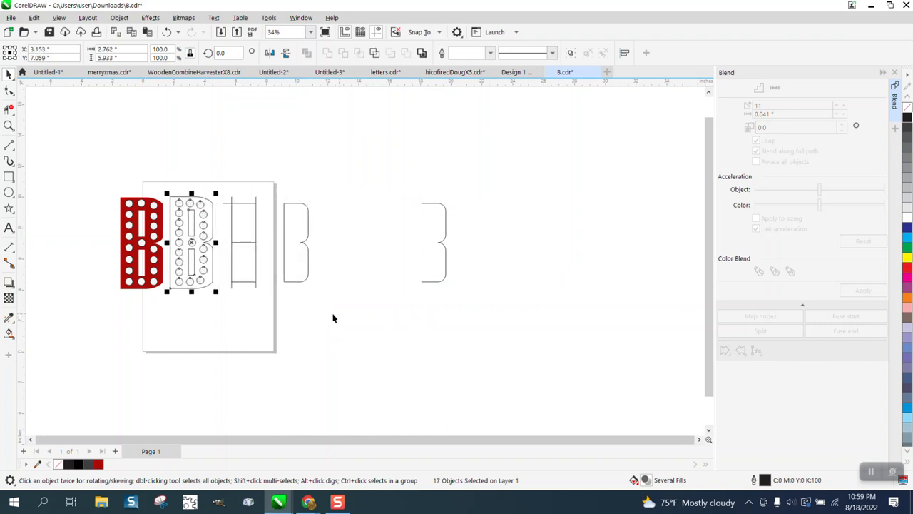
# Smart-fill the body of the new B with the reference letter's red (#AA0B08) sampled by eyedropper, without an outline.
pyautogui.click(9, 125)
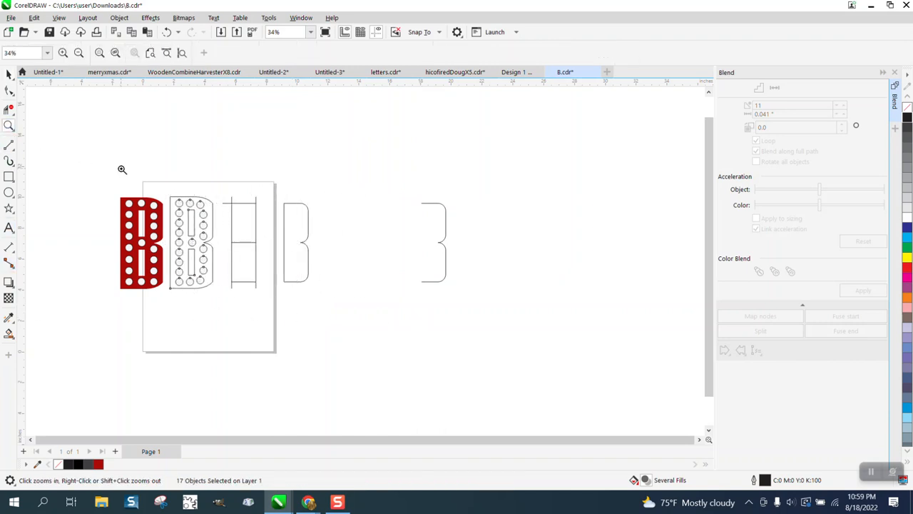
pyautogui.moveTo(120, 182); pyautogui.dragTo(346, 333)
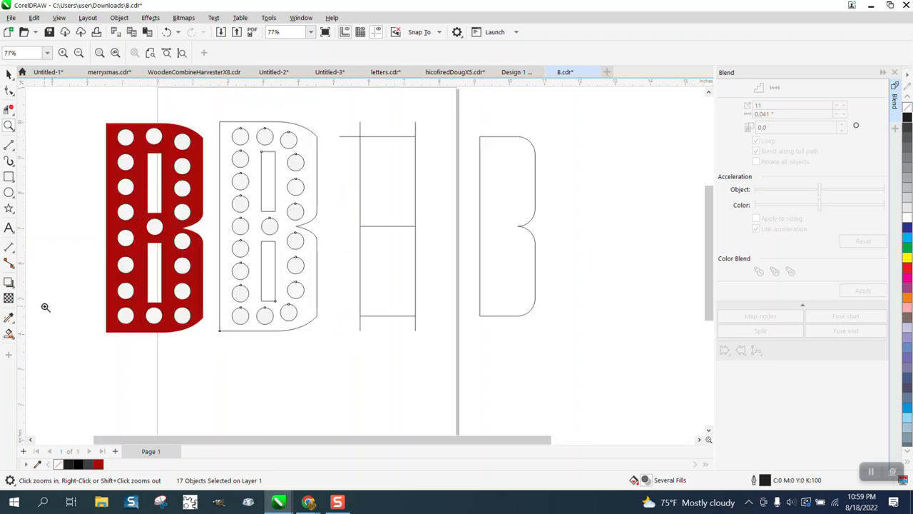
pyautogui.click(8, 74)
pyautogui.click(9, 332)
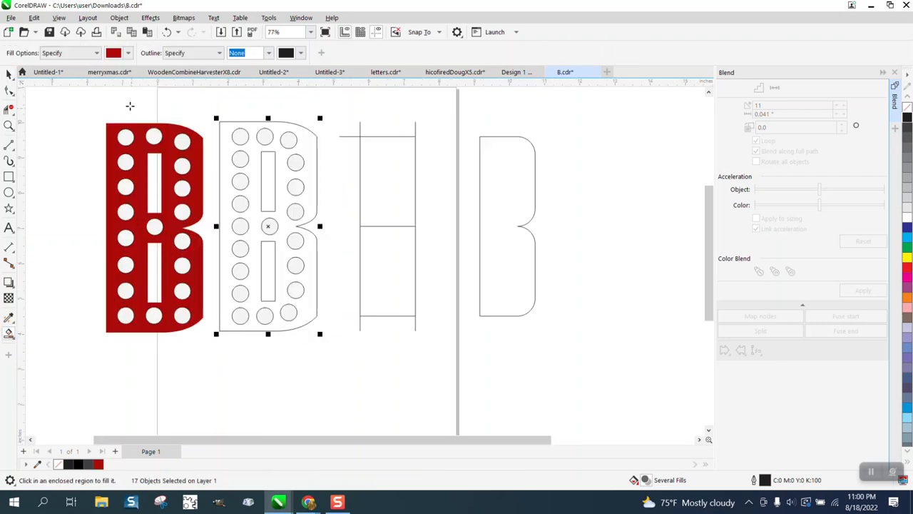
pyautogui.click(129, 53)
pyautogui.click(221, 221)
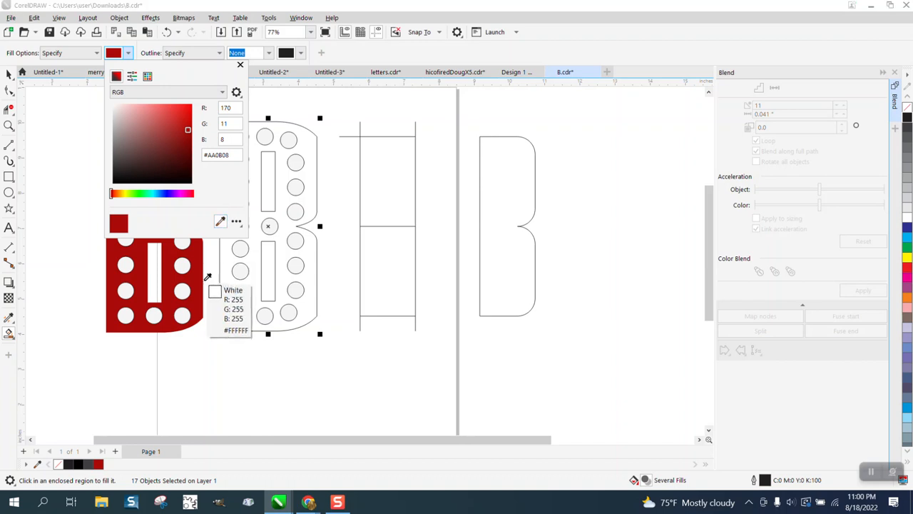
pyautogui.click(227, 279)
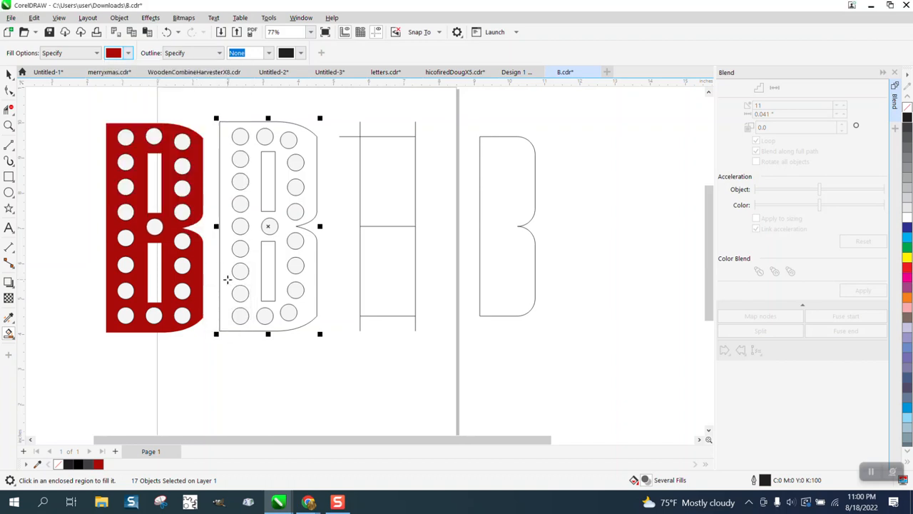
pyautogui.click(227, 280)
pyautogui.click(9, 75)
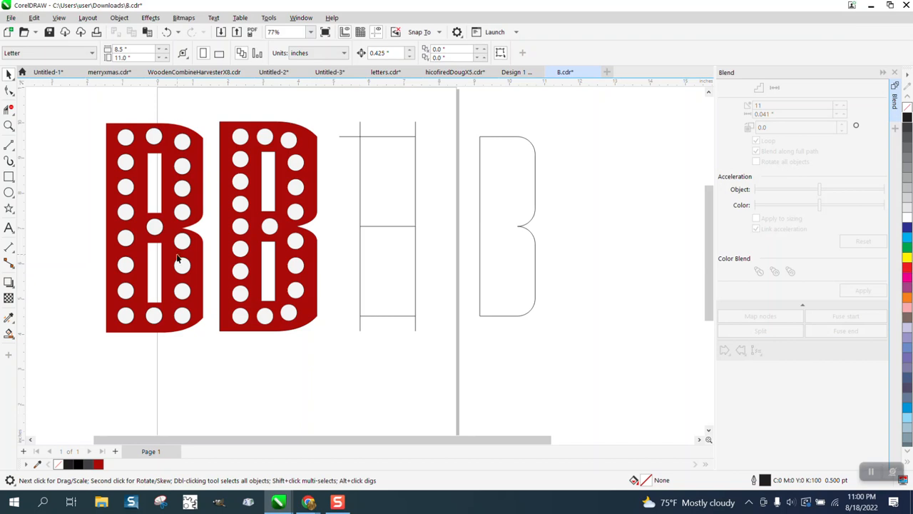
pyautogui.click(8, 126)
pyautogui.moveTo(105, 101); pyautogui.dragTo(384, 386)
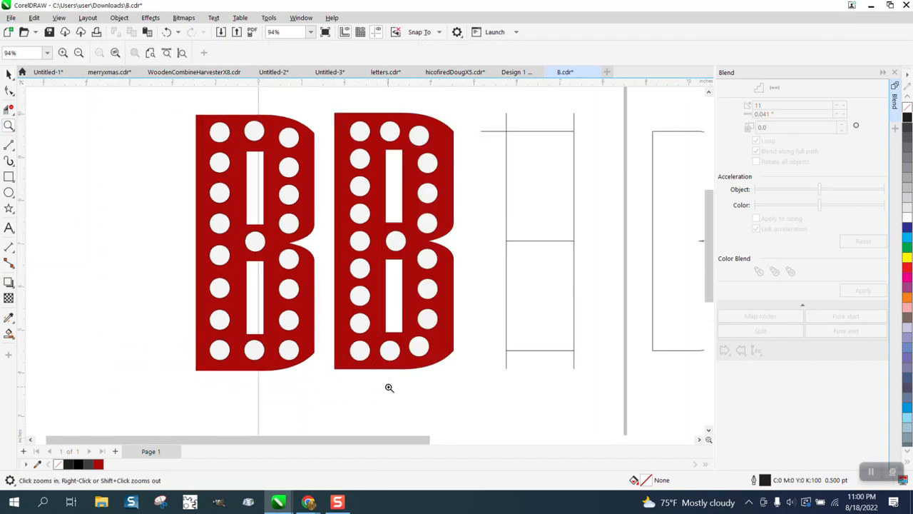